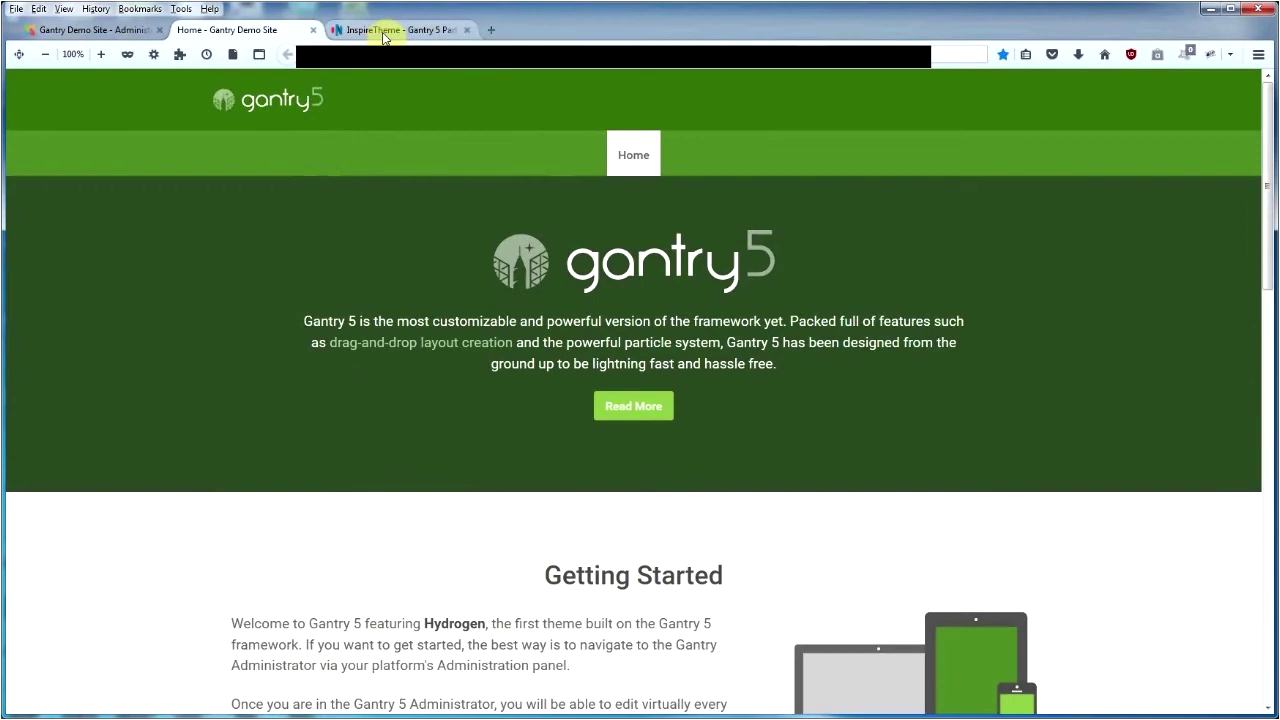
Browse the InspireTheme particles catalogue down to the UIkit for Gantry5 tile.
{"action": "left_click", "coordinate": [384, 34]}
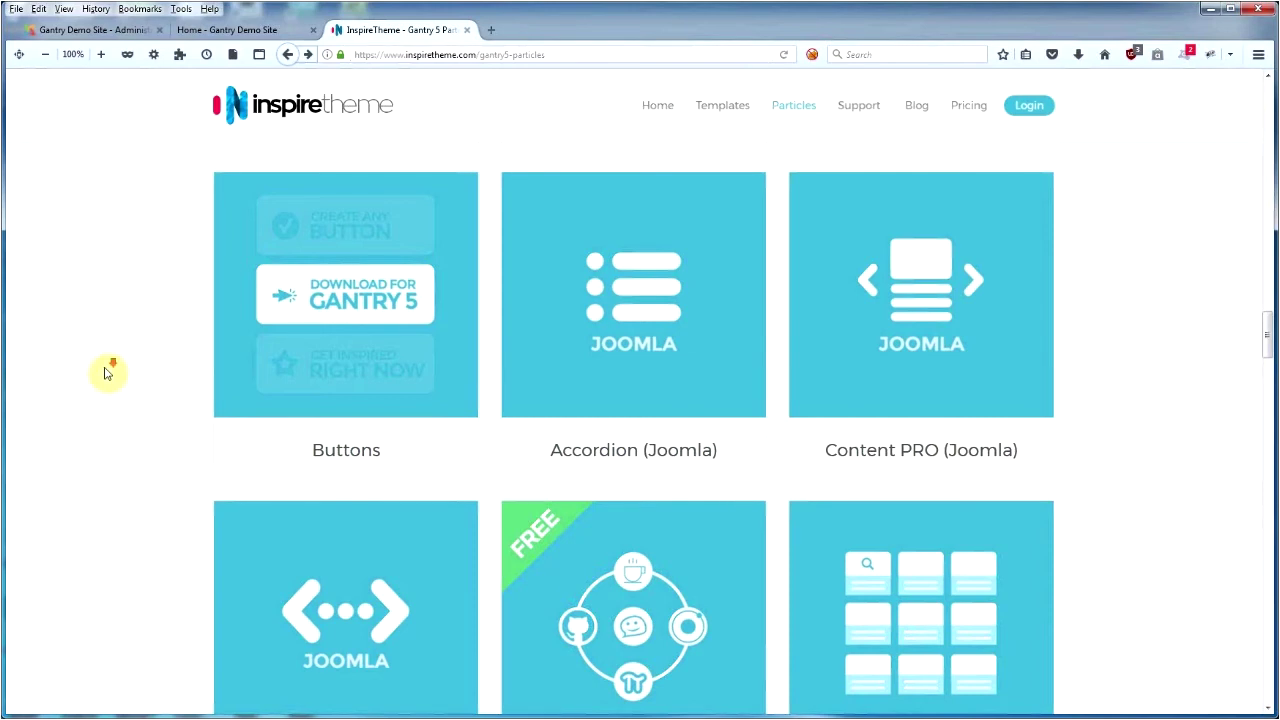
{"action": "scroll", "coordinate": [106, 371], "scroll_direction": "down", "scroll_amount": 3}
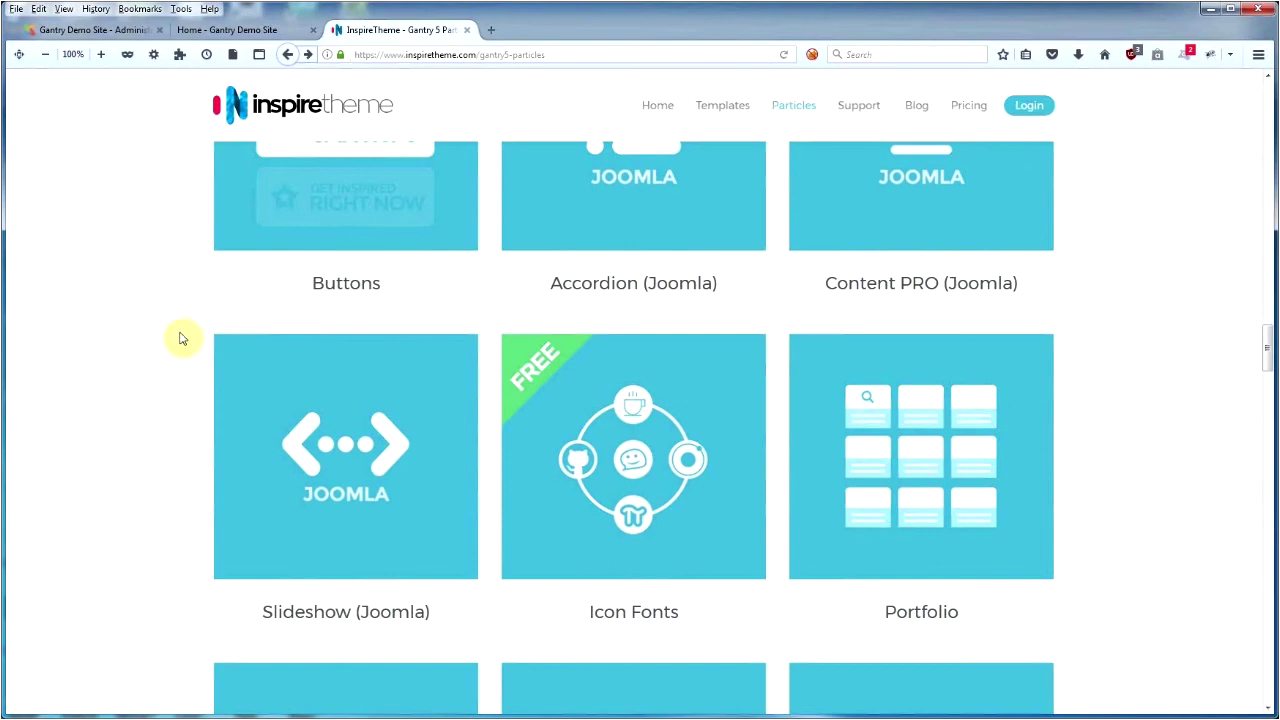
{"action": "scroll", "coordinate": [142, 406], "scroll_direction": "down", "scroll_amount": 2}
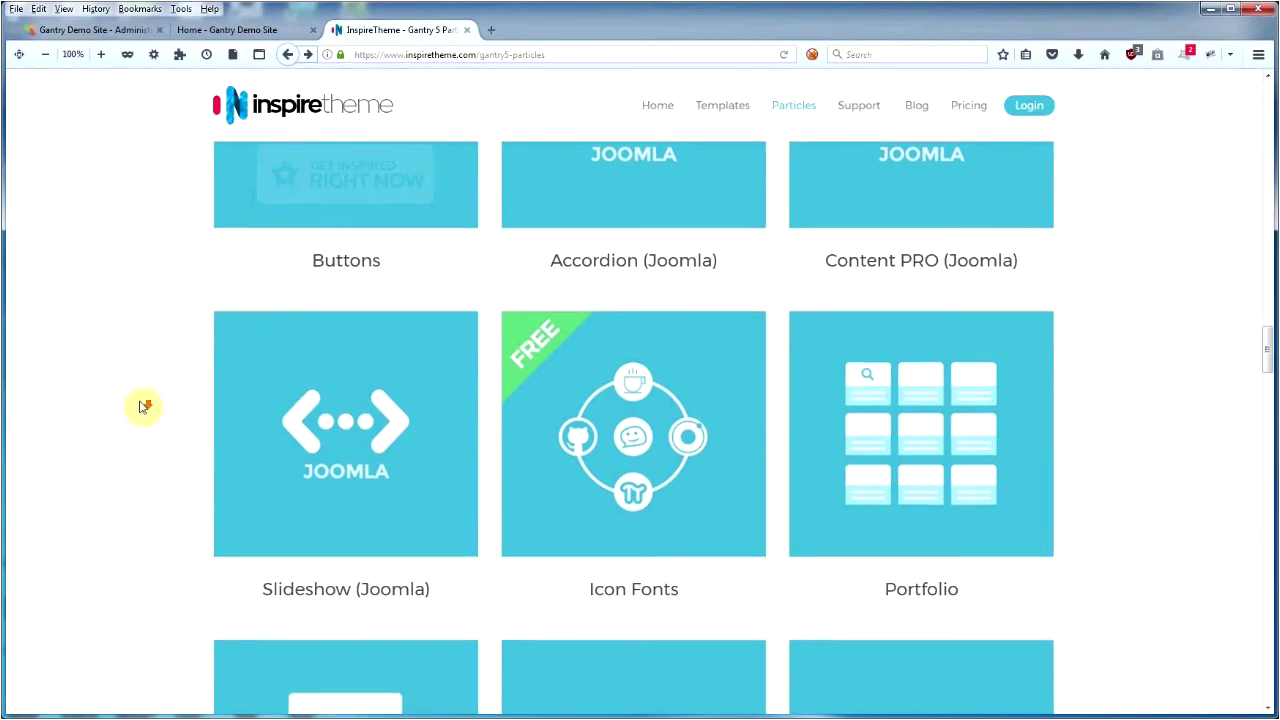
{"action": "scroll", "coordinate": [112, 381], "scroll_direction": "down", "scroll_amount": 4}
{"action": "scroll", "coordinate": [112, 381], "scroll_direction": "down", "scroll_amount": 2}
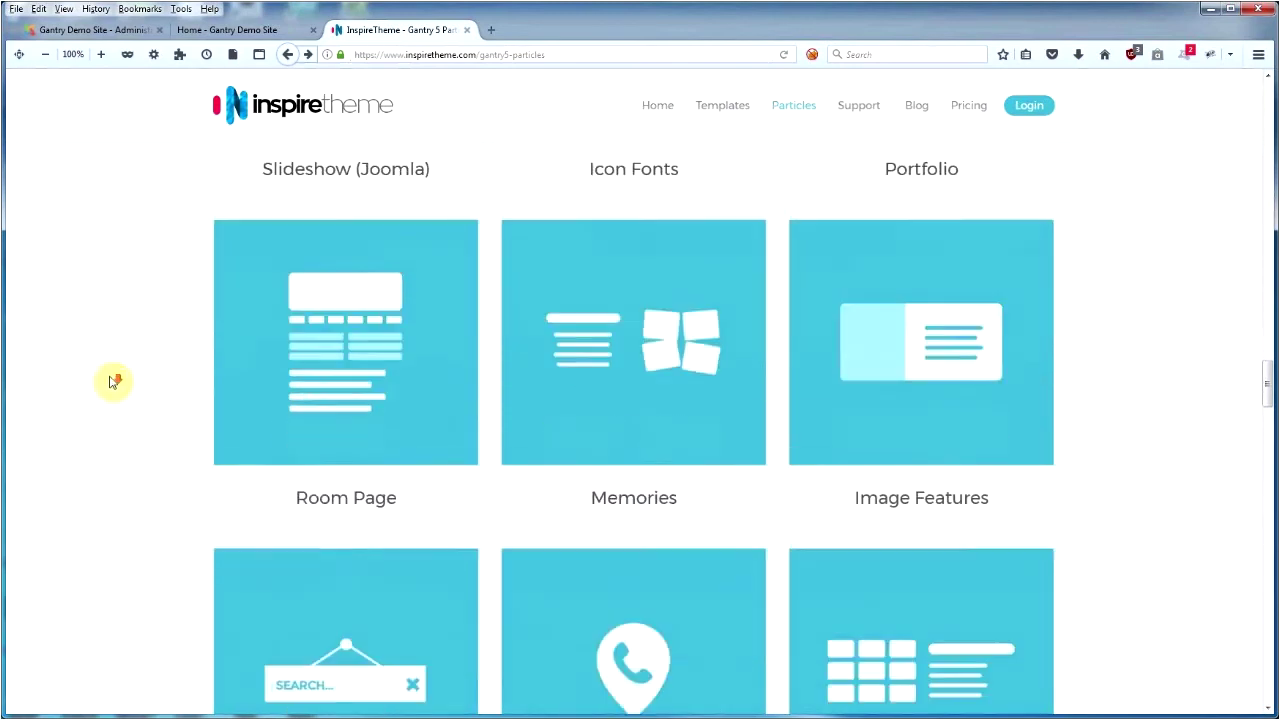
{"action": "scroll", "coordinate": [113, 381], "scroll_direction": "down", "scroll_amount": 6}
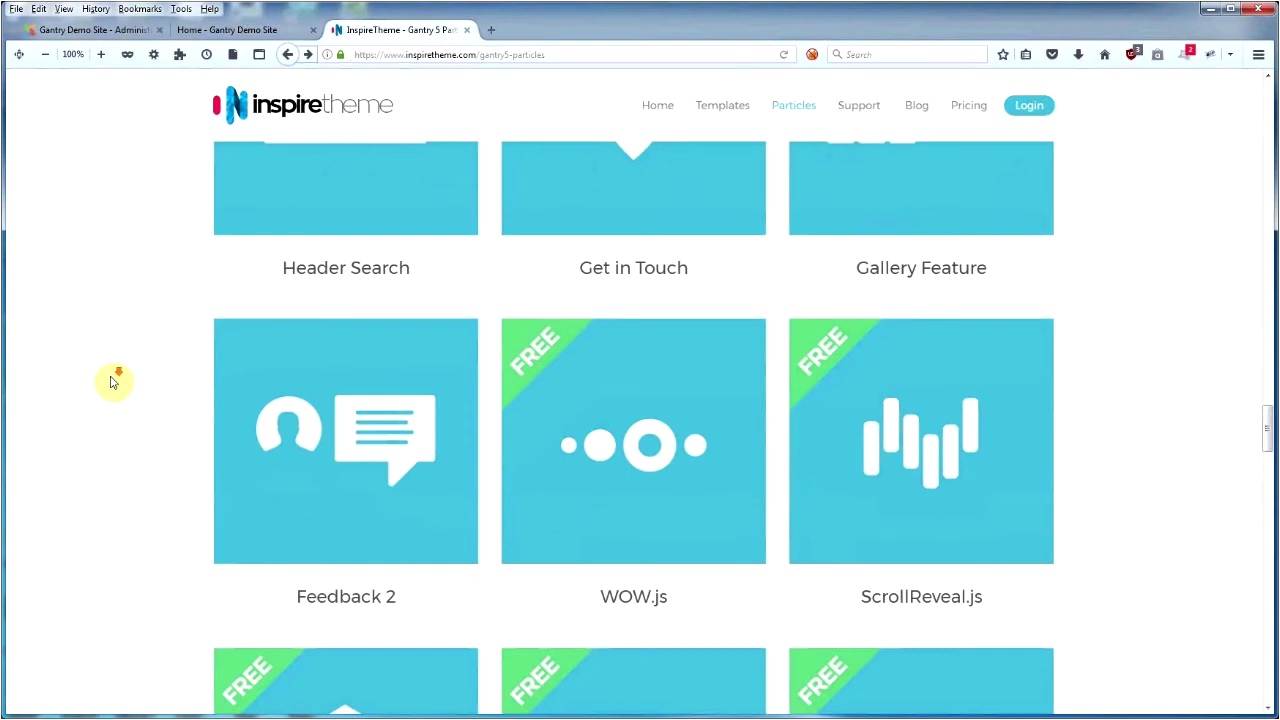
{"action": "scroll", "coordinate": [113, 381], "scroll_direction": "down", "scroll_amount": 2}
{"action": "scroll", "coordinate": [113, 381], "scroll_direction": "down", "scroll_amount": 4}
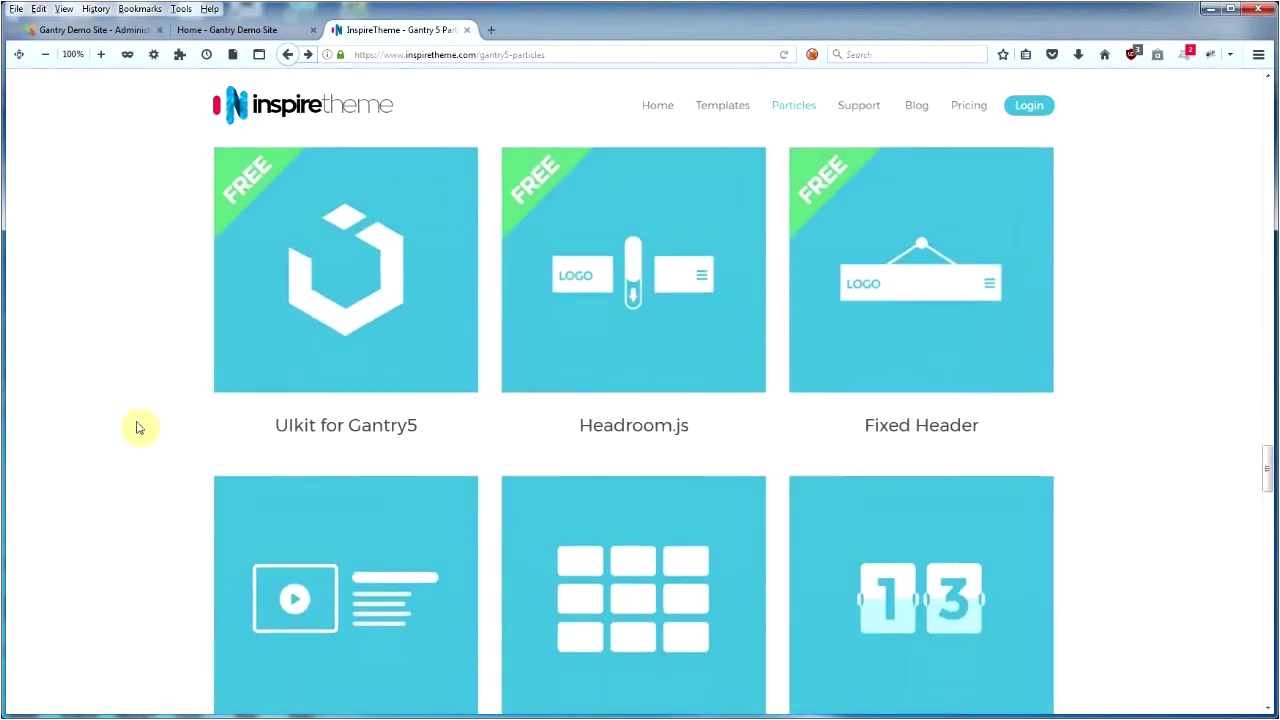
{"action": "mouse_move", "coordinate": [374, 340]}
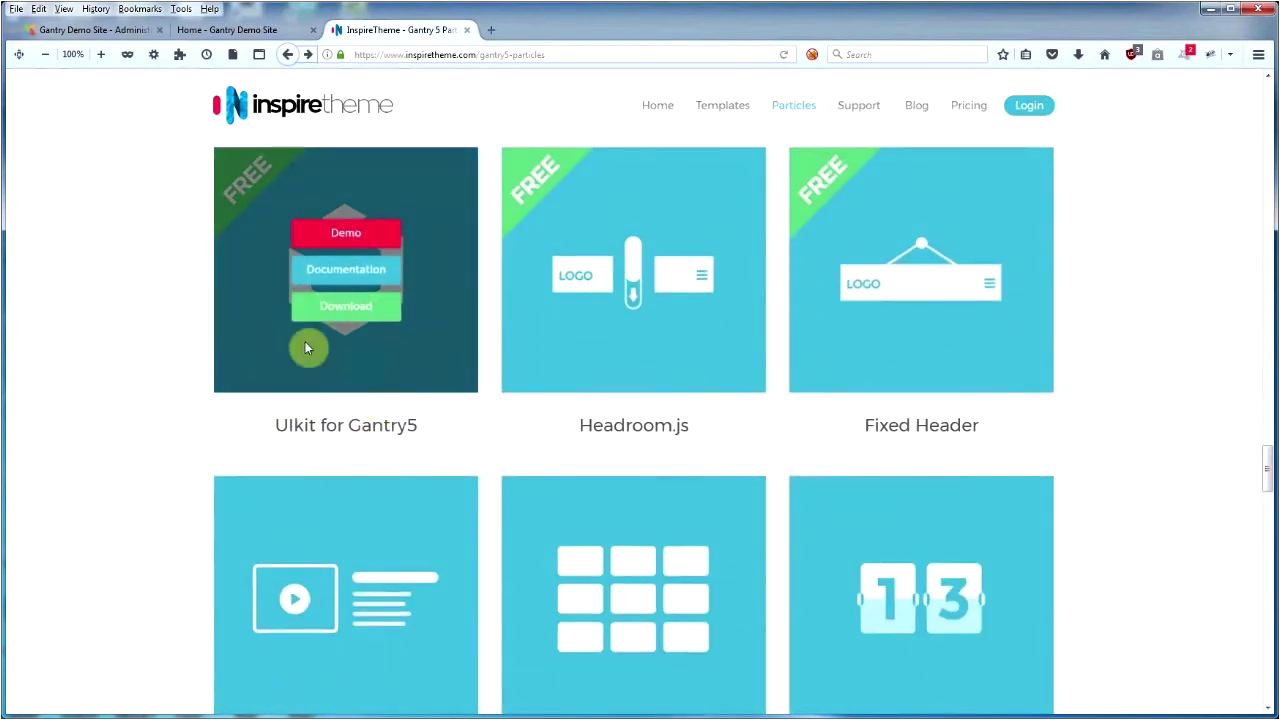
{"action": "mouse_move", "coordinate": [305, 345]}
{"action": "left_mouse_down"}
{"action": "mouse_move", "coordinate": [251, 366]}
{"action": "mouse_move", "coordinate": [266, 360]}
{"action": "left_mouse_up"}
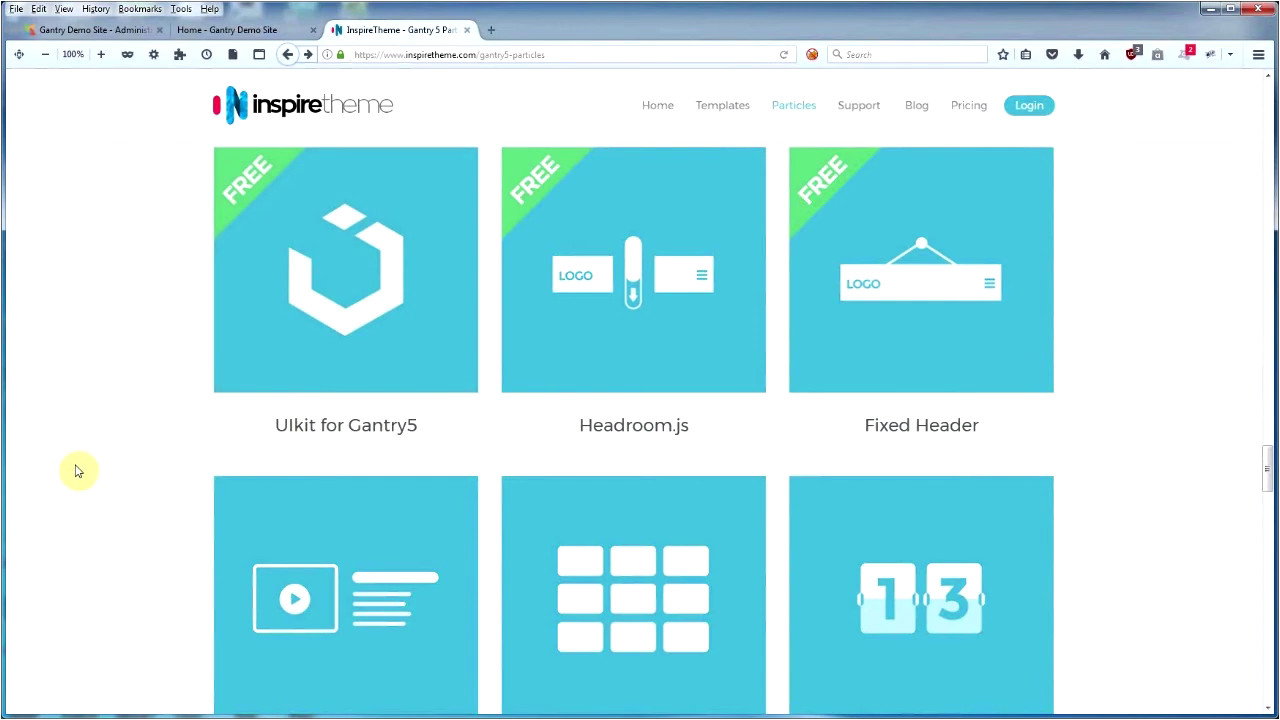
{"action": "mouse_move", "coordinate": [268, 376]}
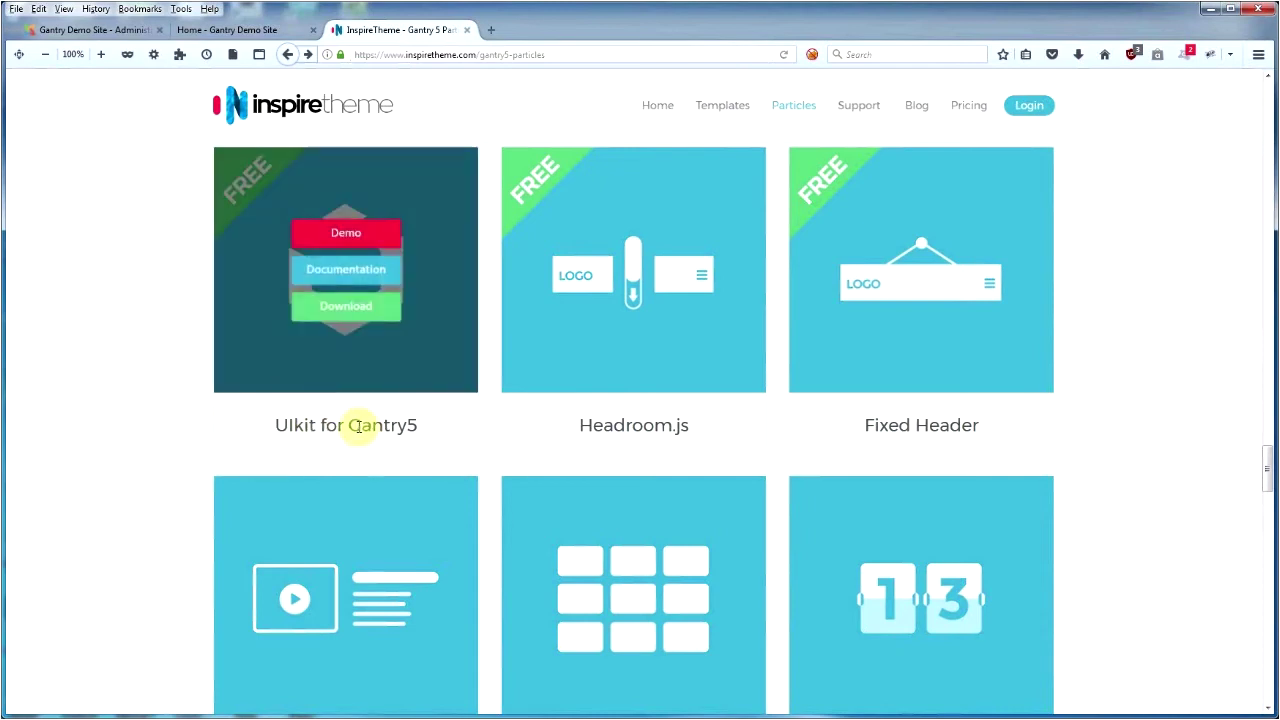
Scroll to the catalogue's end, where the free Google Maps and Accordion particles are listed.
{"action": "scroll", "coordinate": [60, 478], "scroll_direction": "down", "scroll_amount": 9}
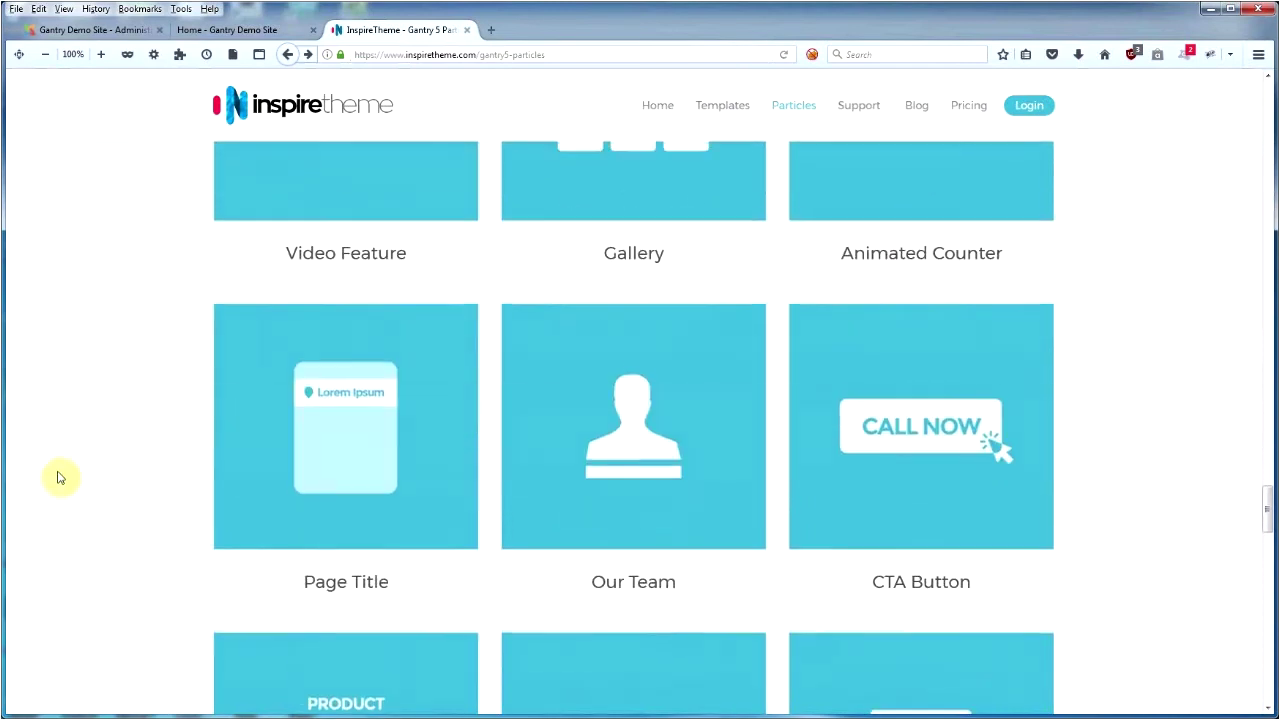
{"action": "scroll", "coordinate": [80, 471], "scroll_direction": "down", "scroll_amount": 10}
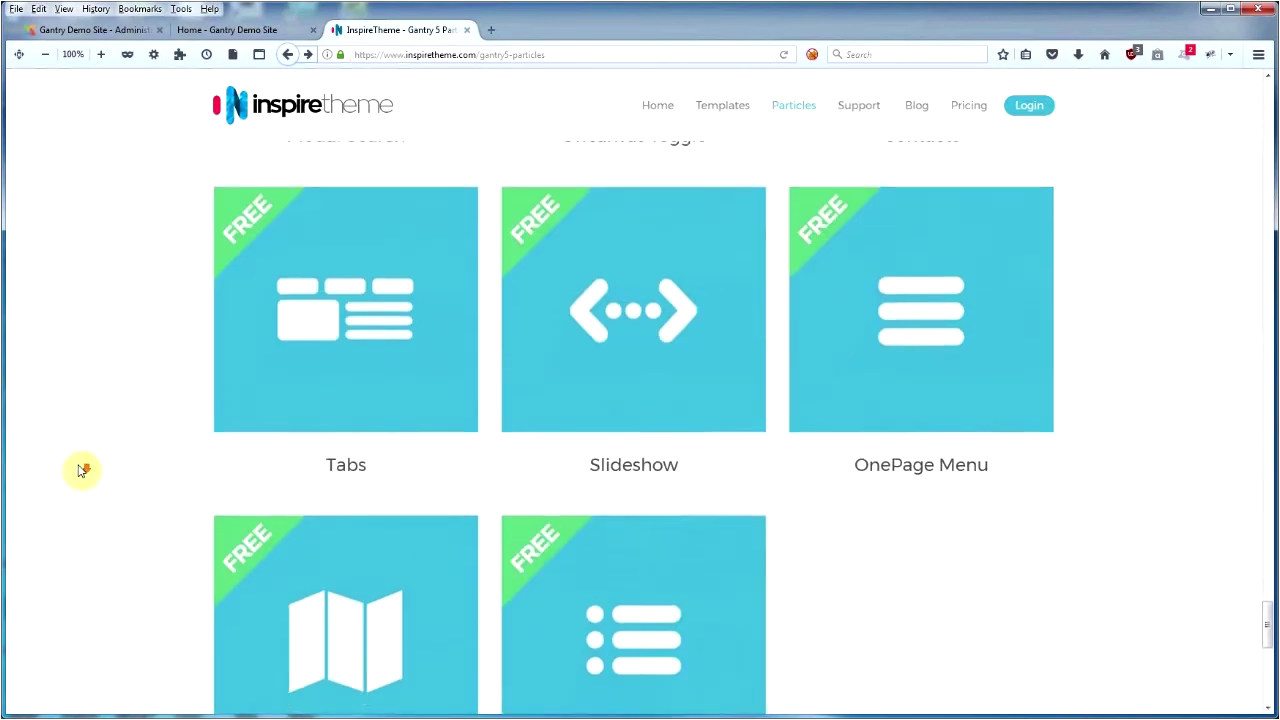
{"action": "scroll", "coordinate": [83, 470], "scroll_direction": "down", "scroll_amount": 3}
{"action": "mouse_move", "coordinate": [634, 517]}
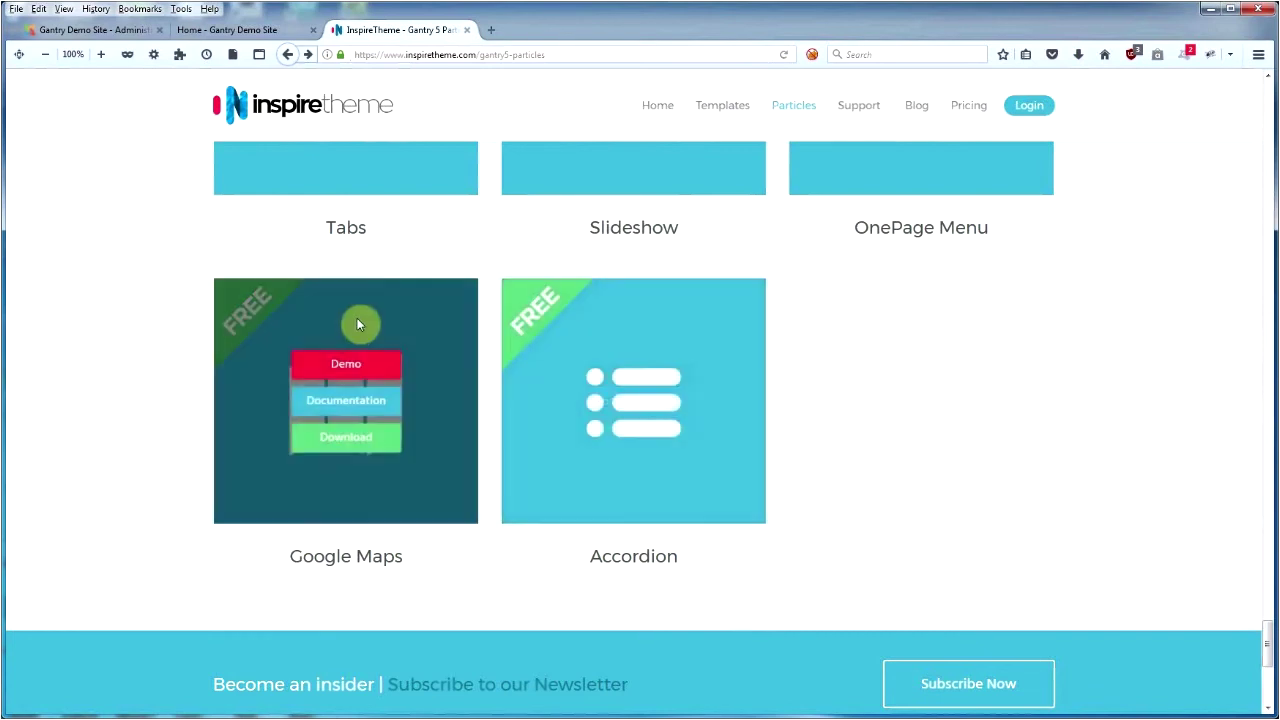
Return to the Gantry administrator's Hydrogen theme Styles page via the demo site tab.
{"action": "left_click", "coordinate": [225, 32]}
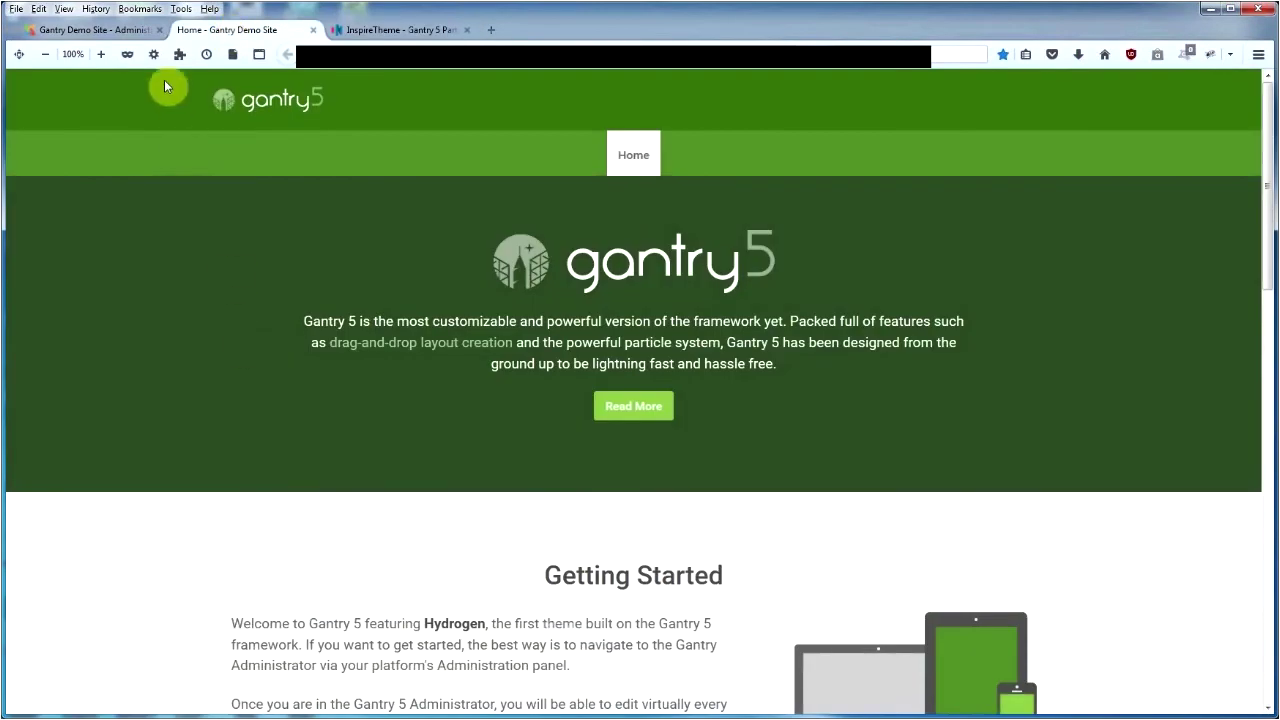
{"action": "left_click", "coordinate": [98, 30]}
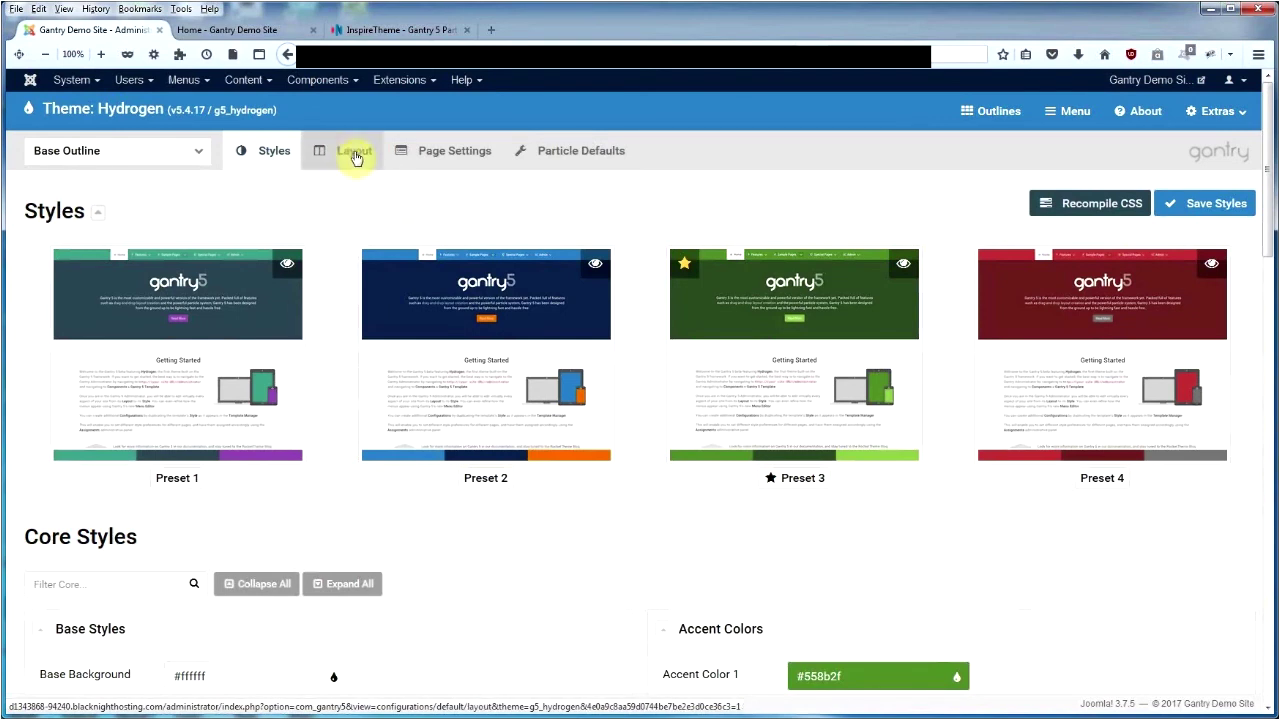
Inspect the UIkit for Gantry5 atom in Page Settings, closing it without changes.
{"action": "left_click", "coordinate": [441, 156]}
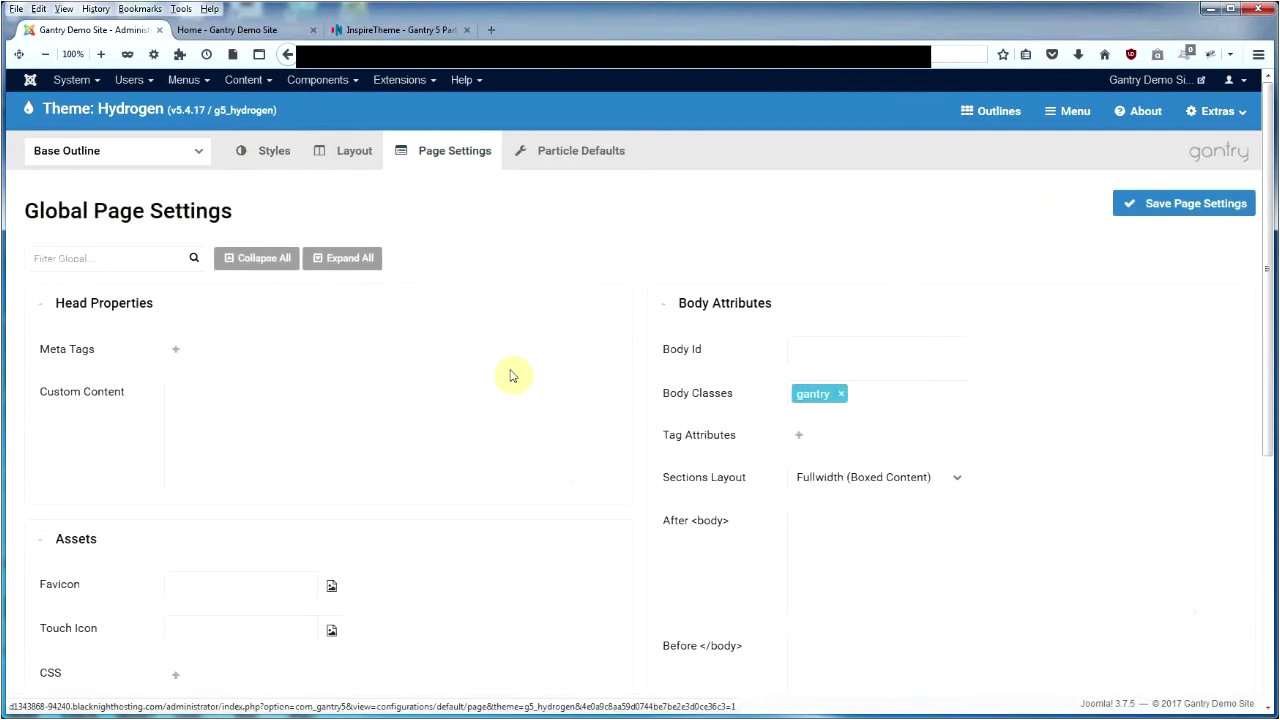
{"action": "scroll", "coordinate": [485, 420], "scroll_direction": "down", "scroll_amount": 5}
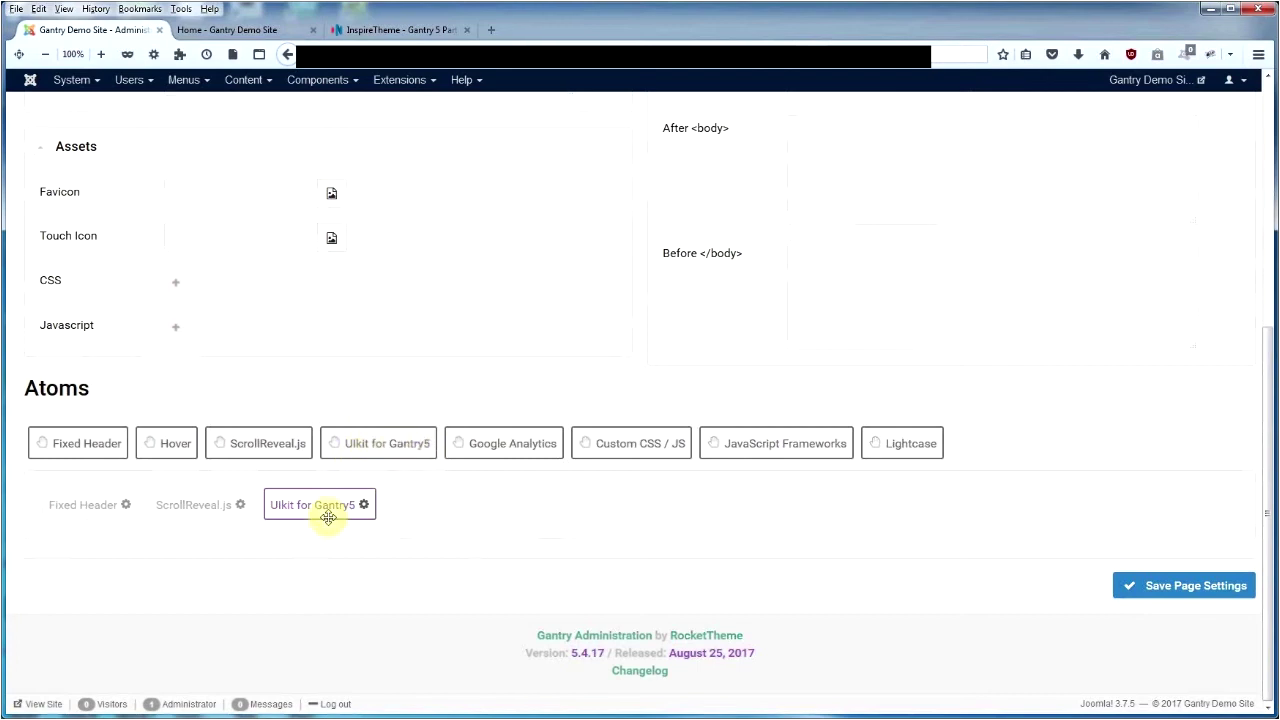
{"action": "left_click", "coordinate": [363, 505]}
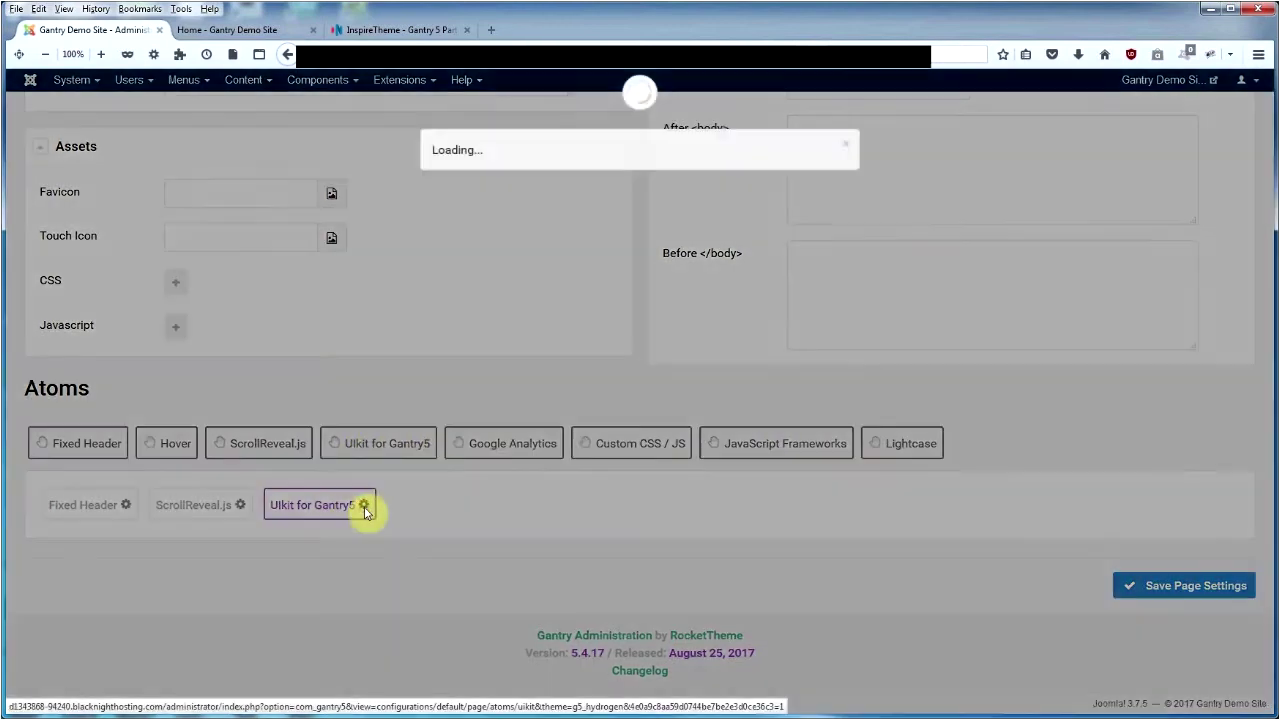
{"action": "left_click", "coordinate": [833, 497]}
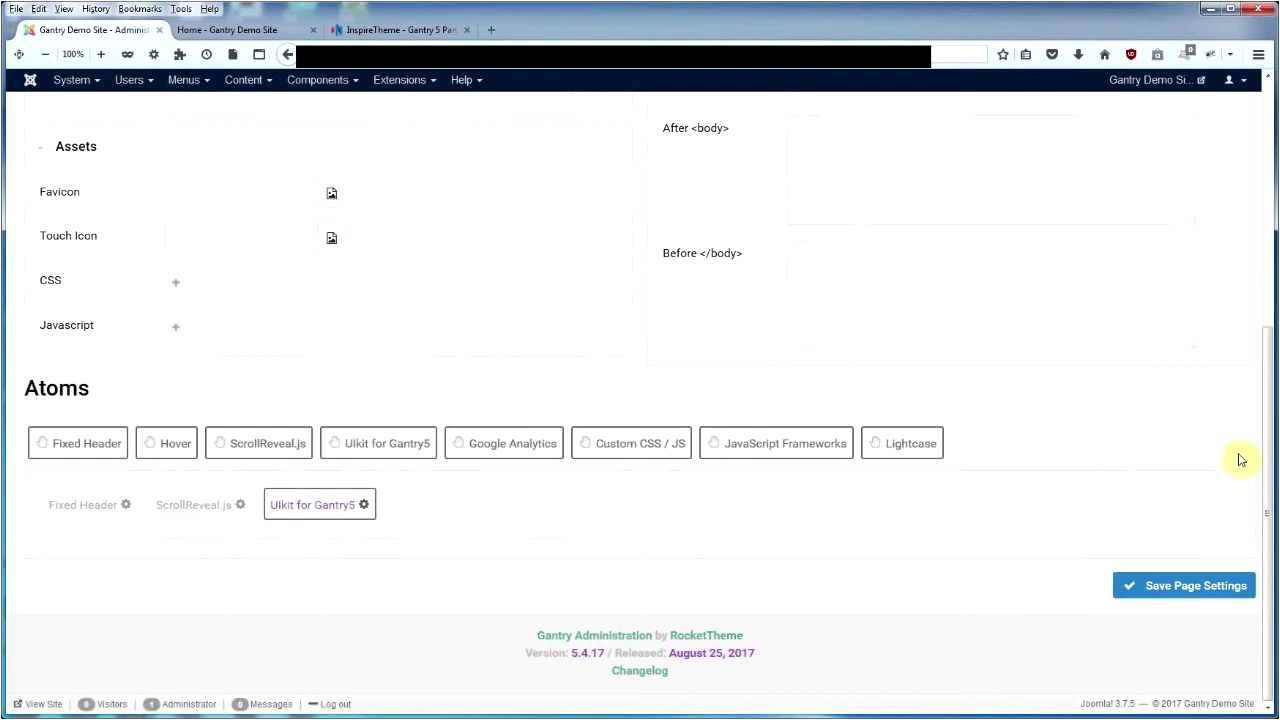
{"action": "left_click_drag", "start_coordinate": [1268, 475], "coordinate": [1266, 449]}
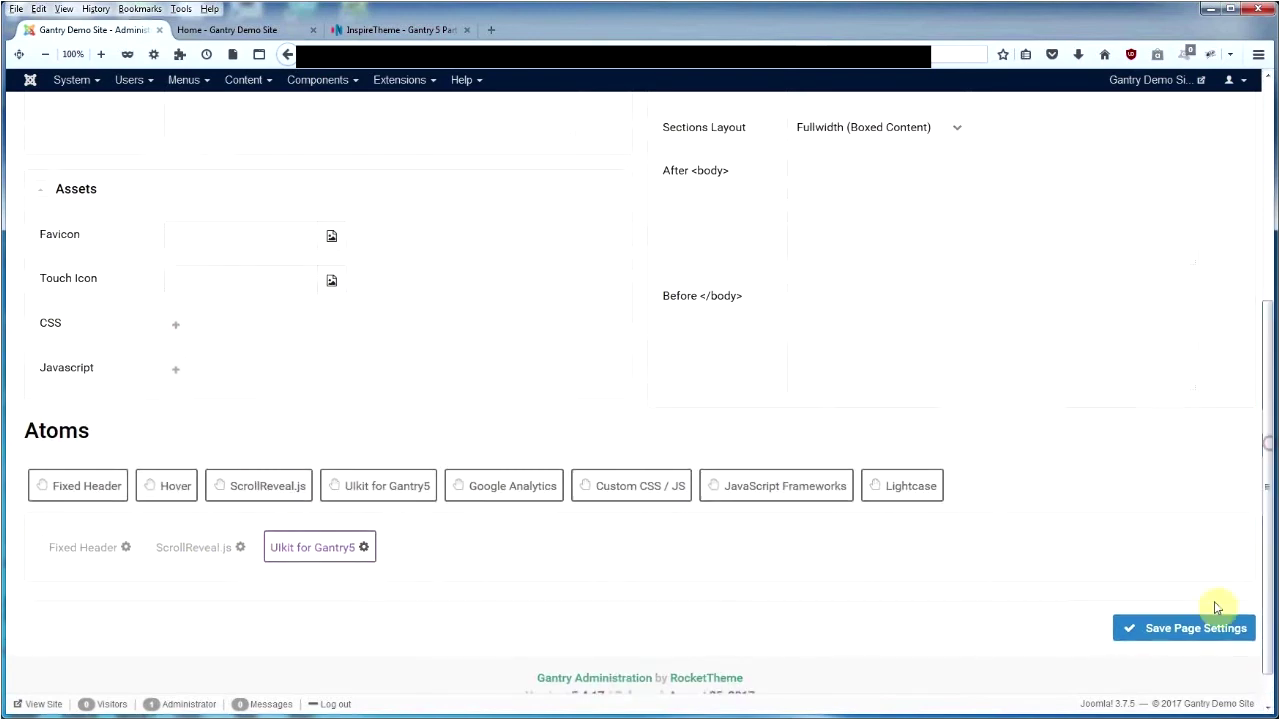
{"action": "scroll", "coordinate": [1266, 563], "scroll_direction": "up", "scroll_amount": 5}
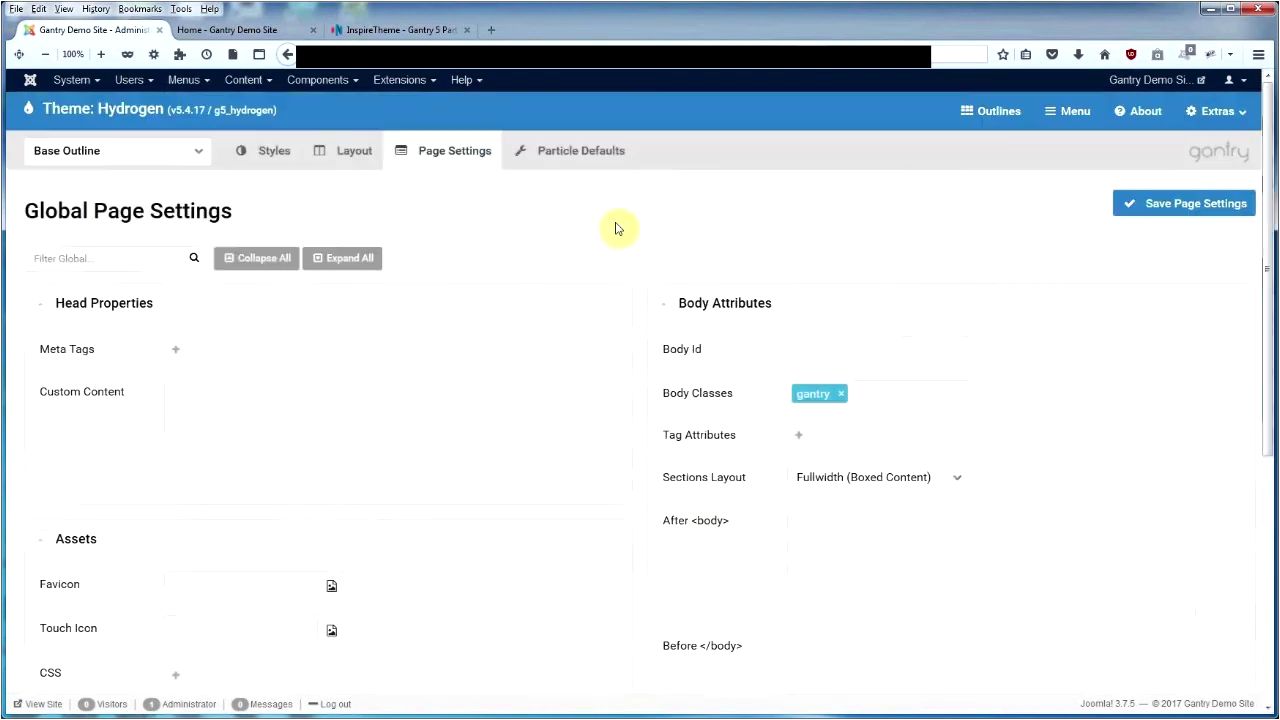
Open the Base Outline layout editor and look over its sections.
{"action": "left_click", "coordinate": [344, 153]}
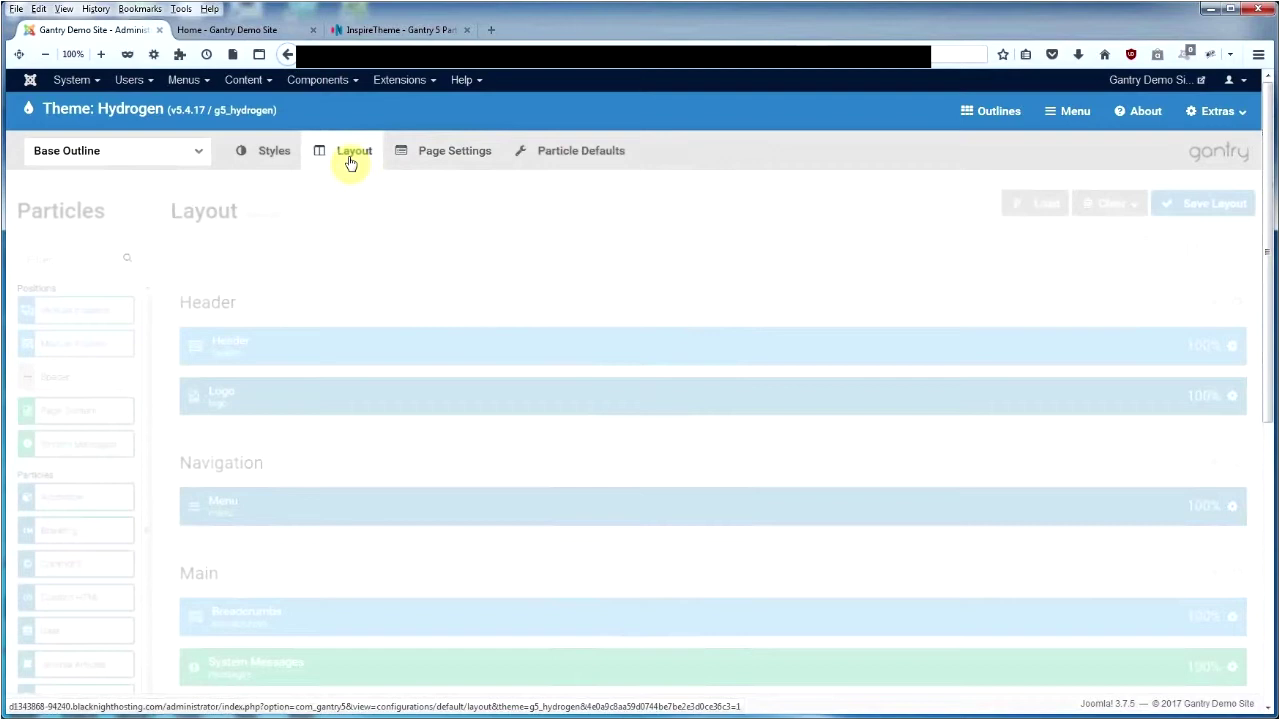
{"action": "scroll", "coordinate": [414, 514], "scroll_direction": "down", "scroll_amount": 1}
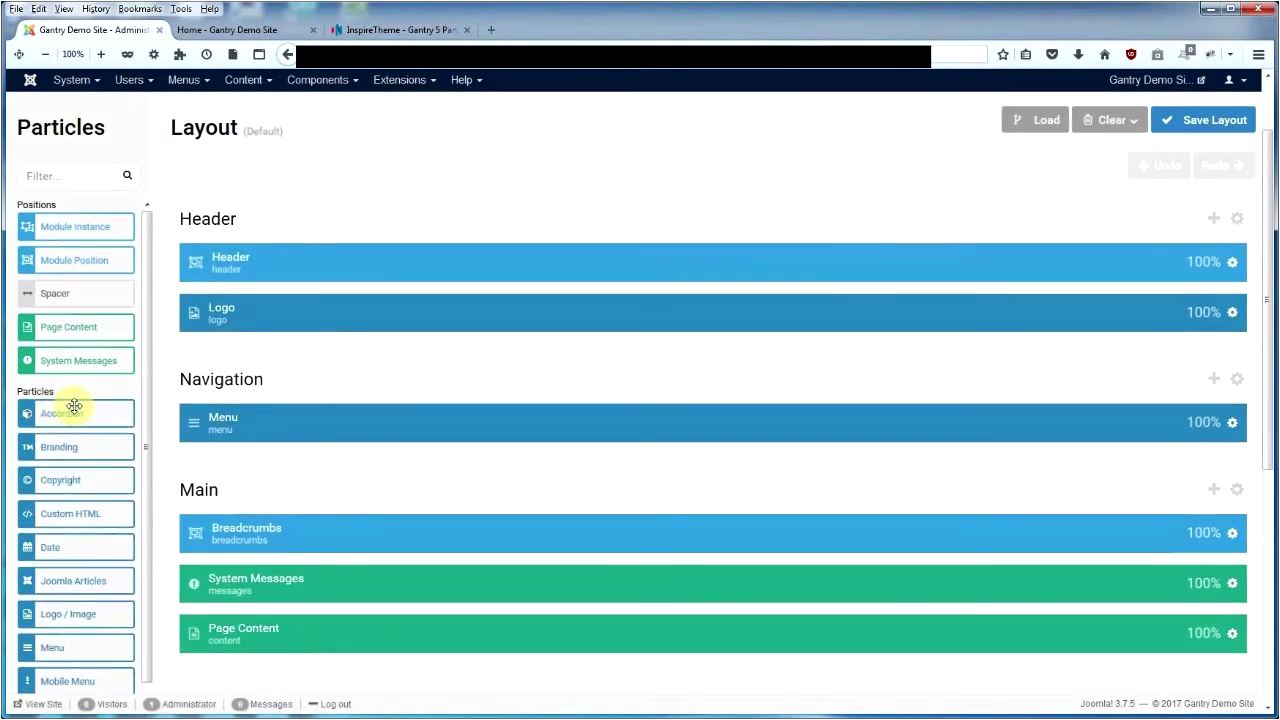
{"action": "scroll", "coordinate": [166, 467], "scroll_direction": "down", "scroll_amount": 1}
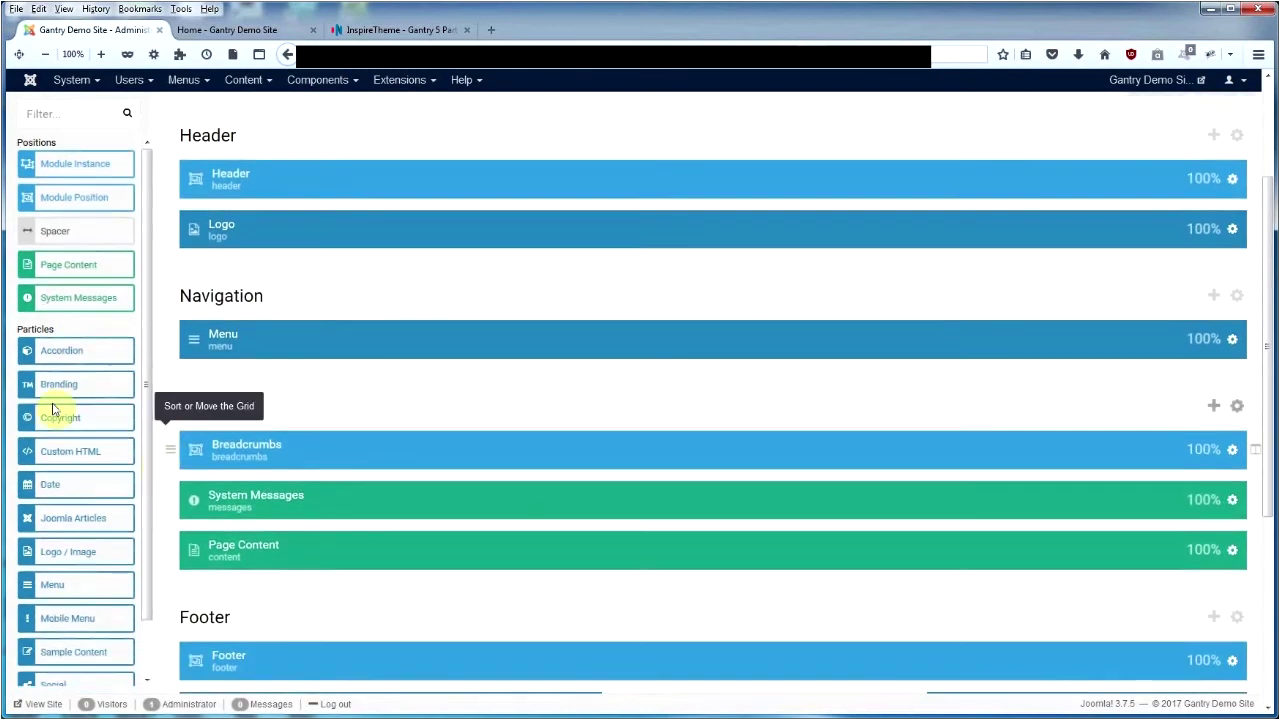
{"action": "scroll", "coordinate": [86, 257], "scroll_direction": "up", "scroll_amount": 3}
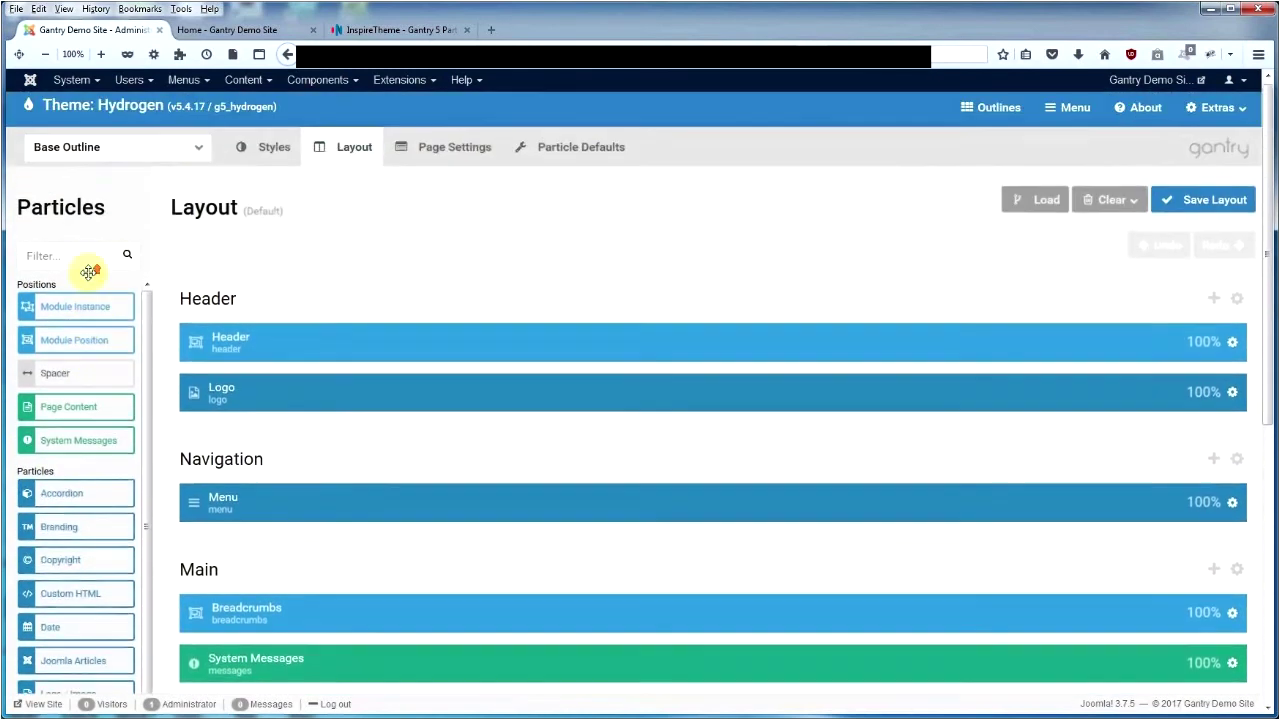
Switch to the Home outline and drop an Accordion particle into the Feature section.
{"action": "left_click", "coordinate": [195, 150]}
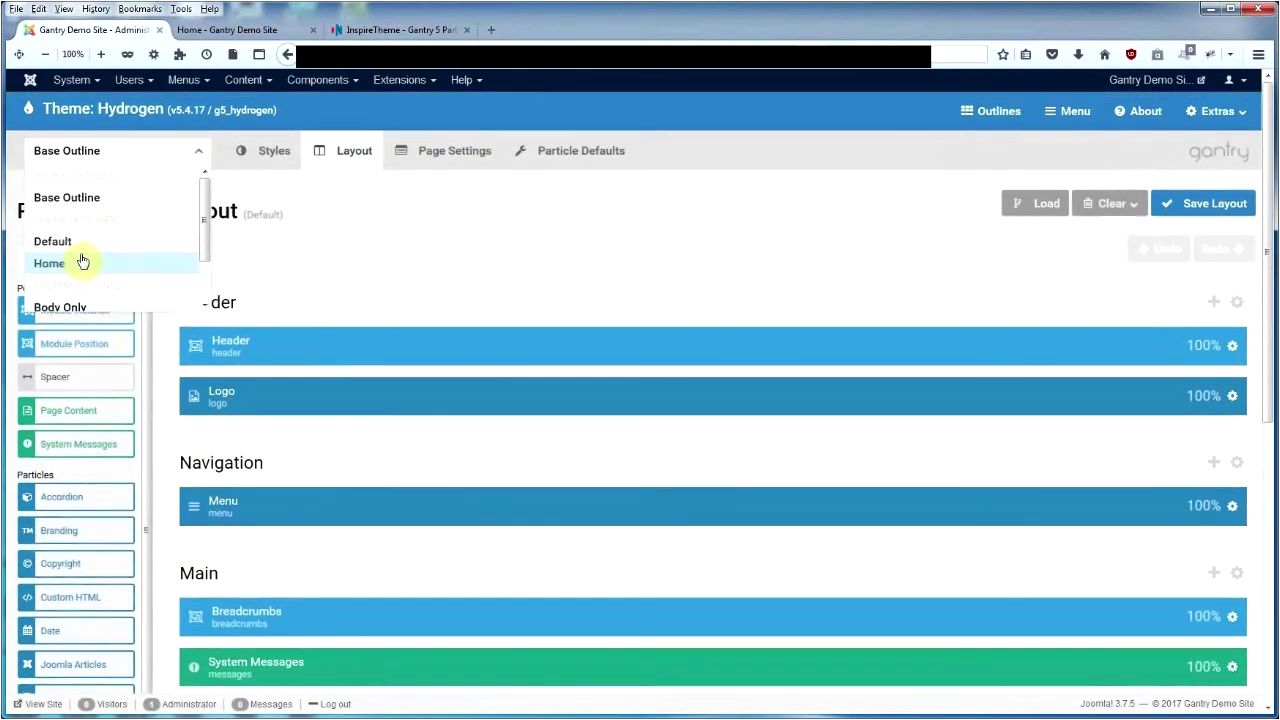
{"action": "left_click", "coordinate": [82, 262]}
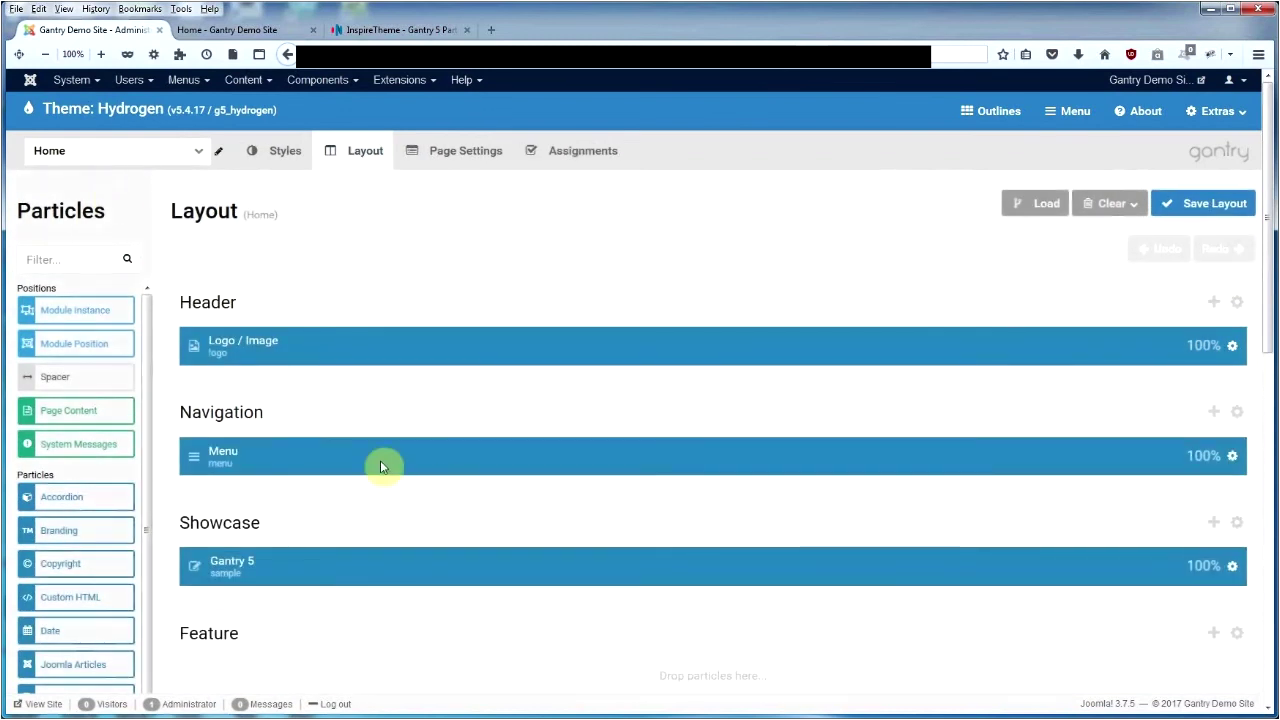
{"action": "scroll", "coordinate": [443, 476], "scroll_direction": "down", "scroll_amount": 3}
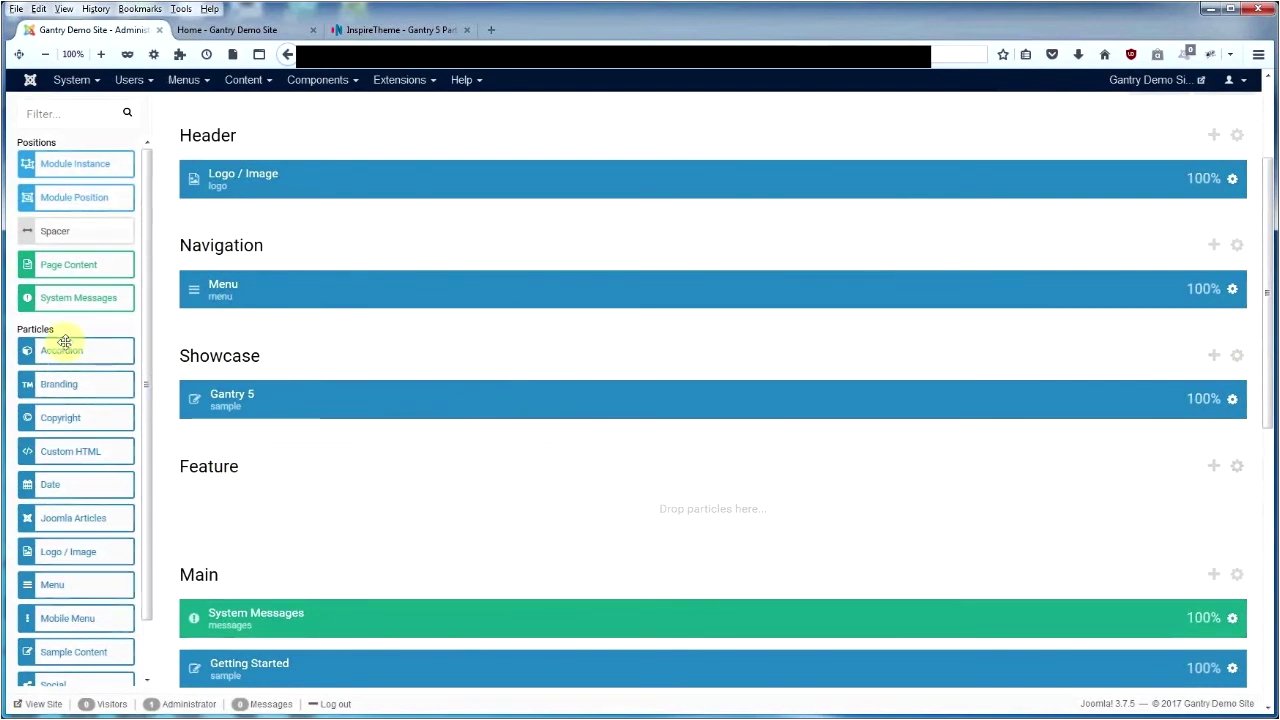
{"action": "left_click_drag", "start_coordinate": [64, 342], "coordinate": [492, 510]}
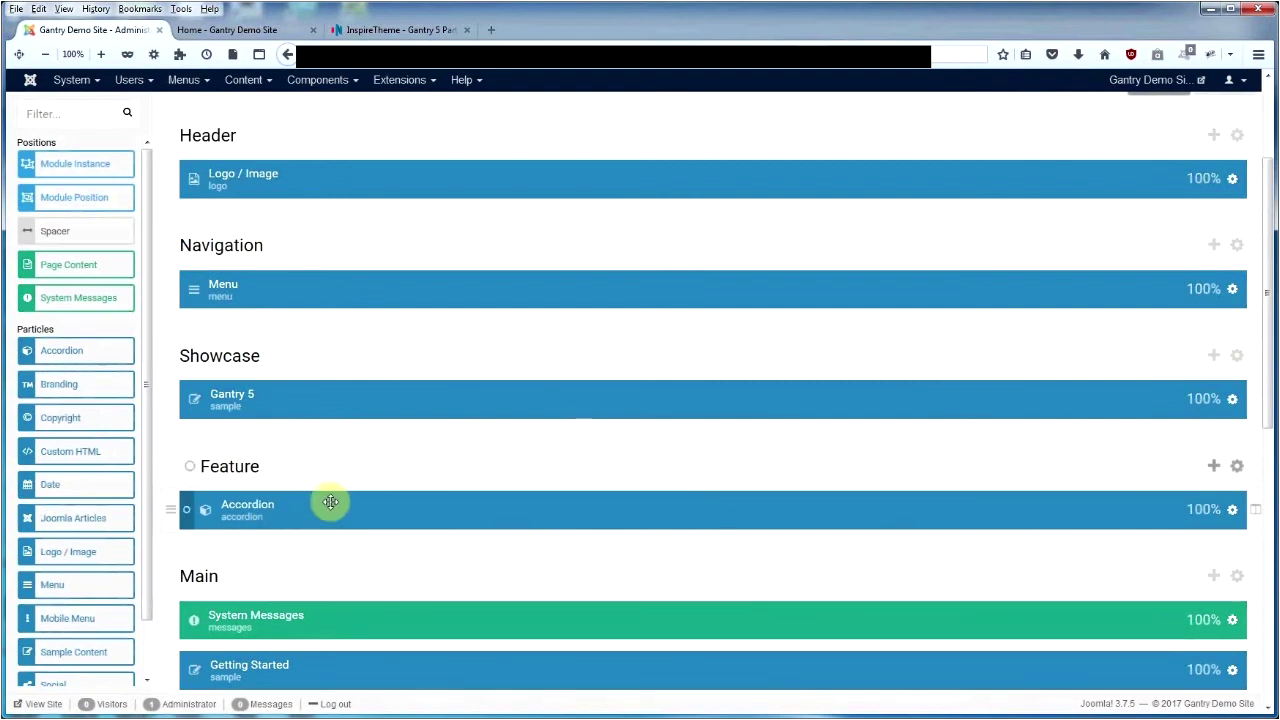
Override the Accordion particle's title and set it to 'Accordion'.
{"action": "left_click", "coordinate": [1232, 514]}
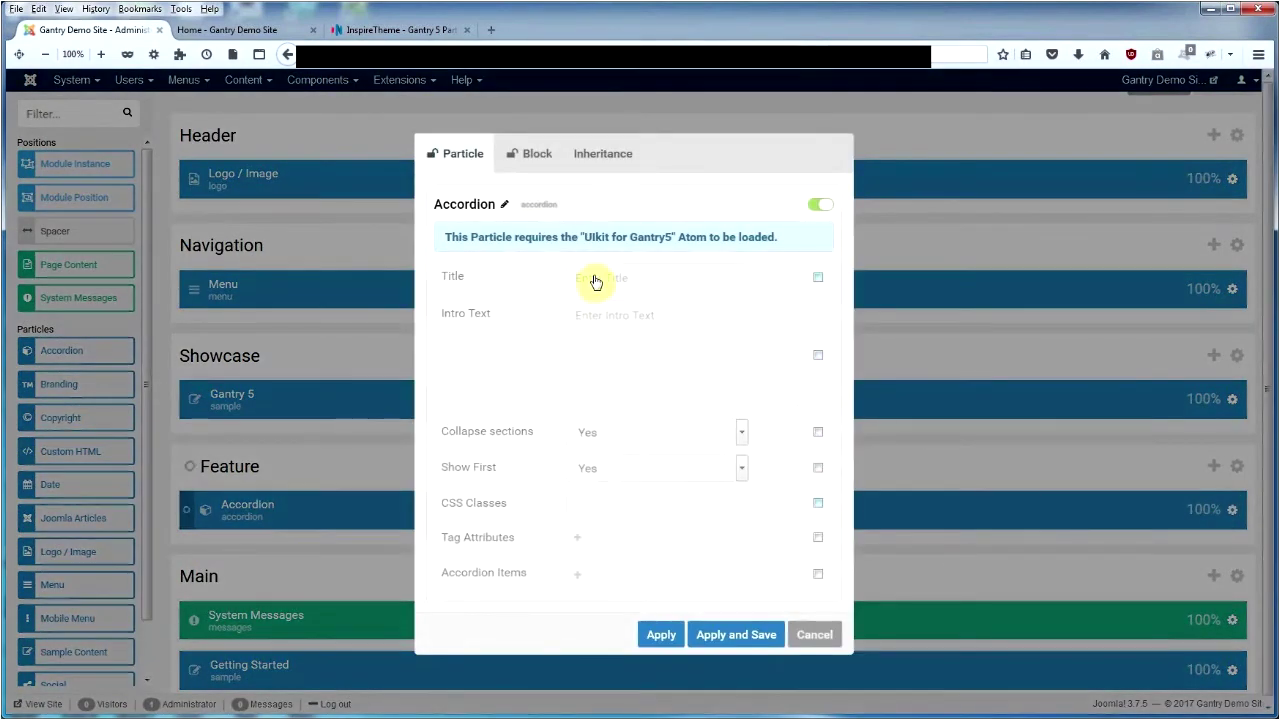
{"action": "left_click", "coordinate": [595, 281]}
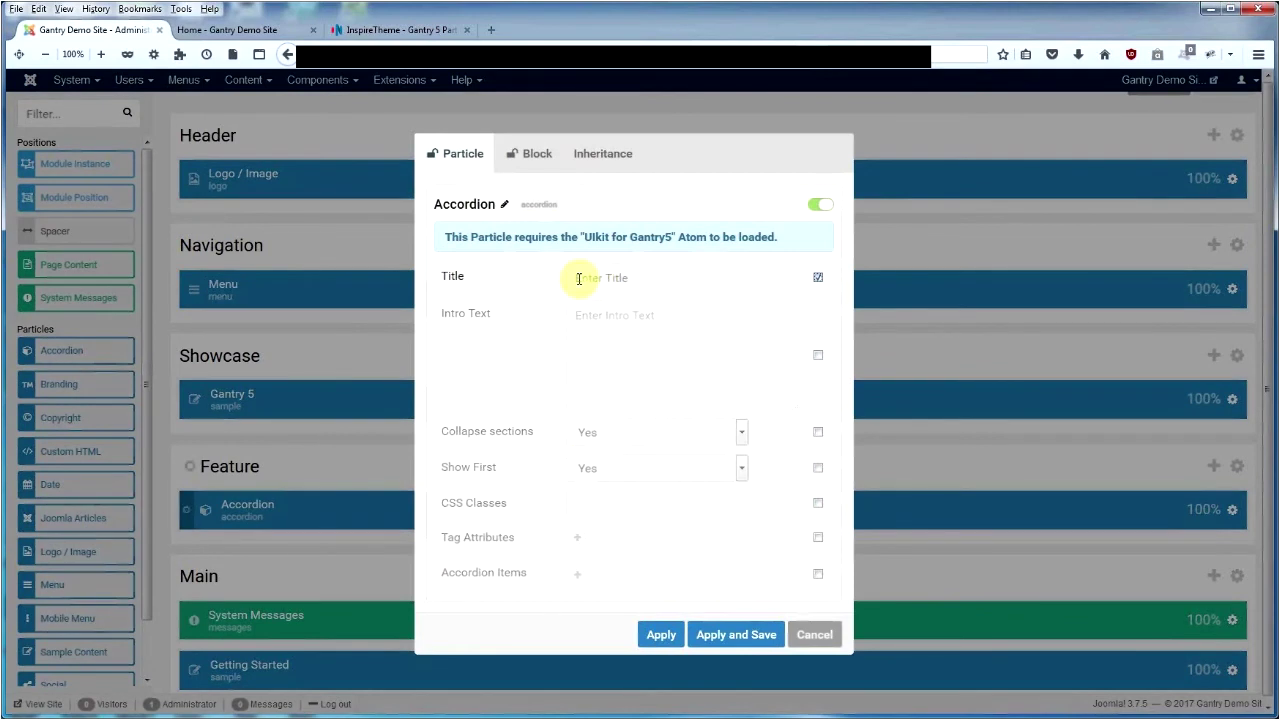
{"action": "left_click", "coordinate": [579, 279]}
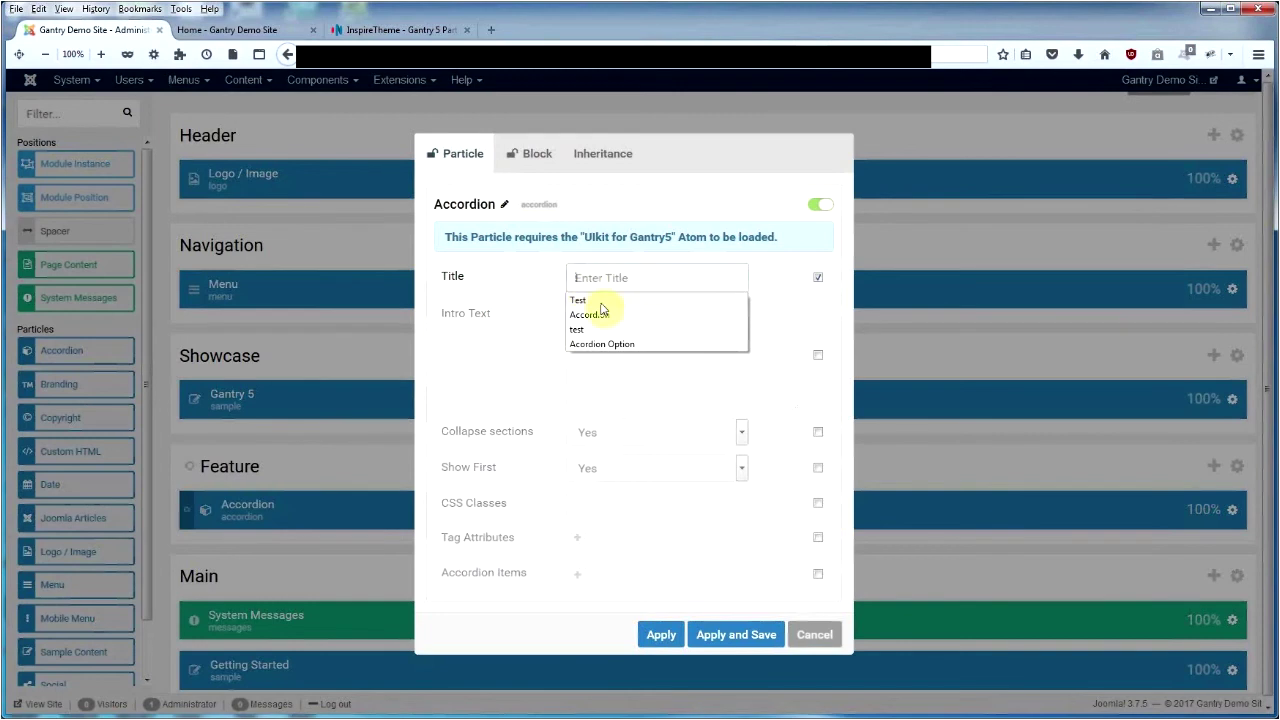
{"action": "left_click", "coordinate": [603, 316]}
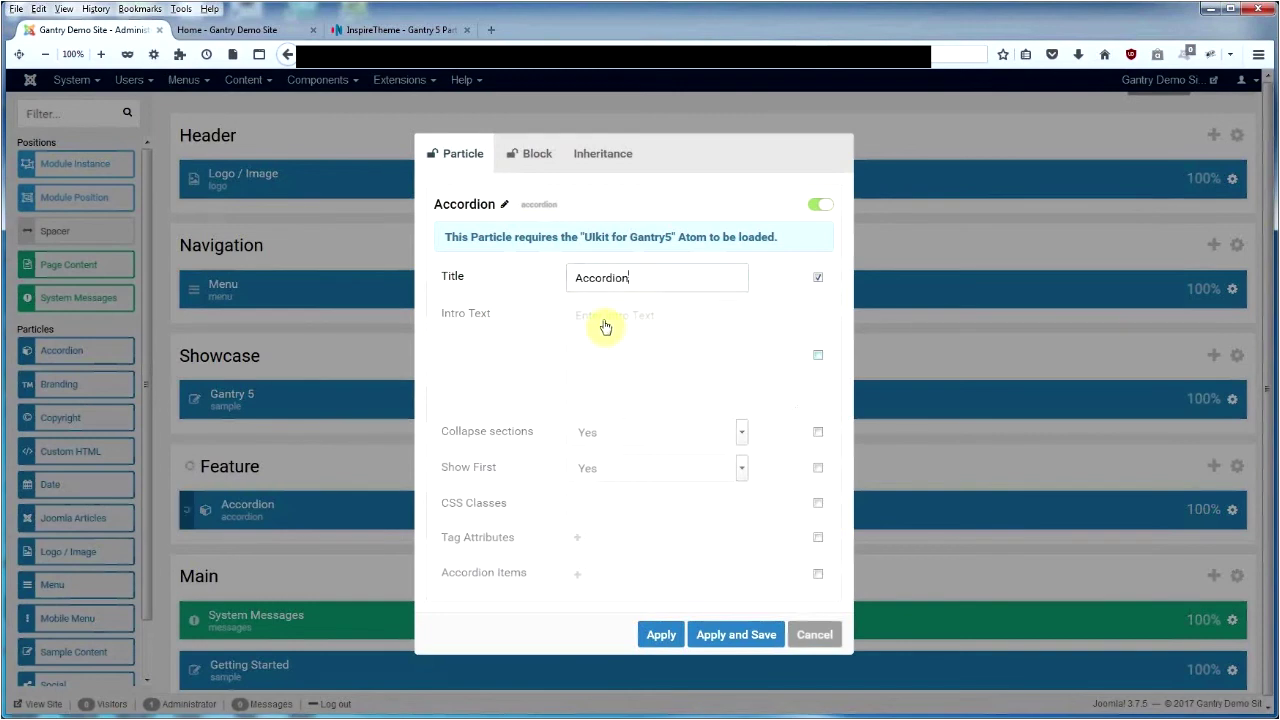
{"action": "double_click", "coordinate": [605, 326]}
{"action": "double_click", "coordinate": [602, 318]}
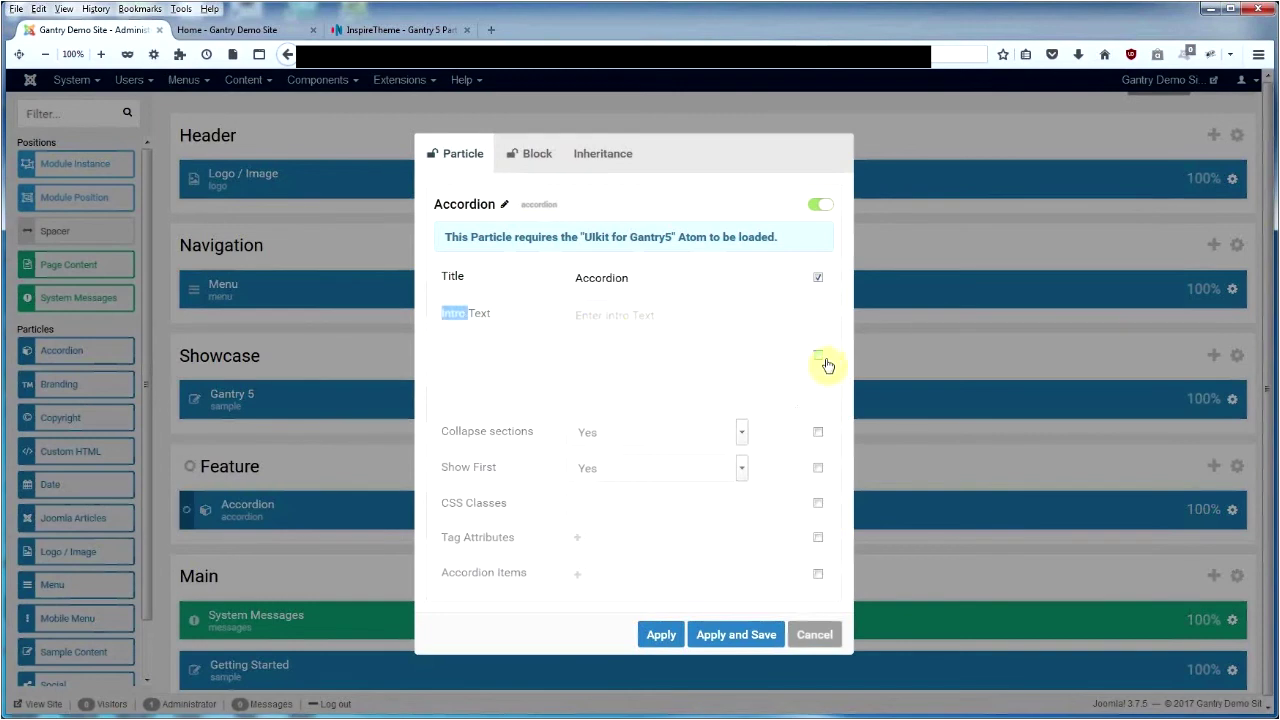
Override the intro text and enter 'Accordion Test Heading'.
{"action": "left_click", "coordinate": [823, 360]}
{"action": "left_click", "coordinate": [610, 322]}
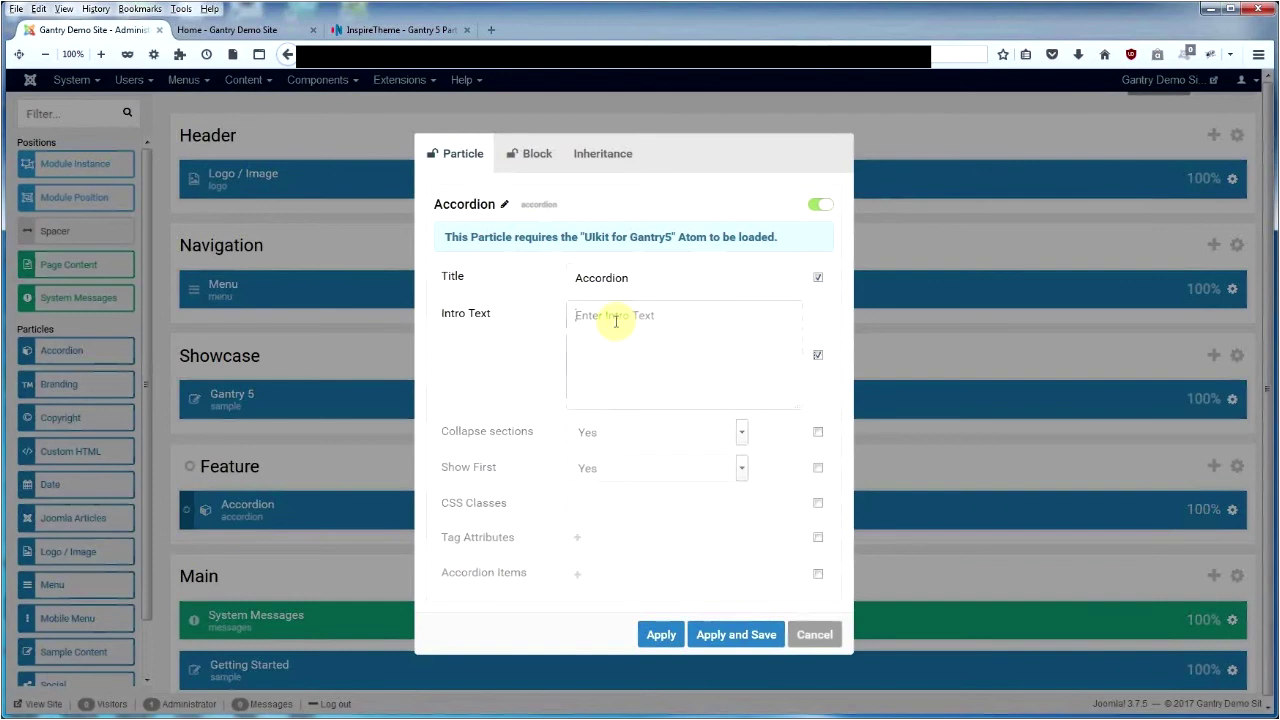
{"action": "type", "text": "Accordion Test Heading"}
Override Collapse sections and Show First, keeping both at Yes.
{"action": "left_click", "coordinate": [818, 432]}
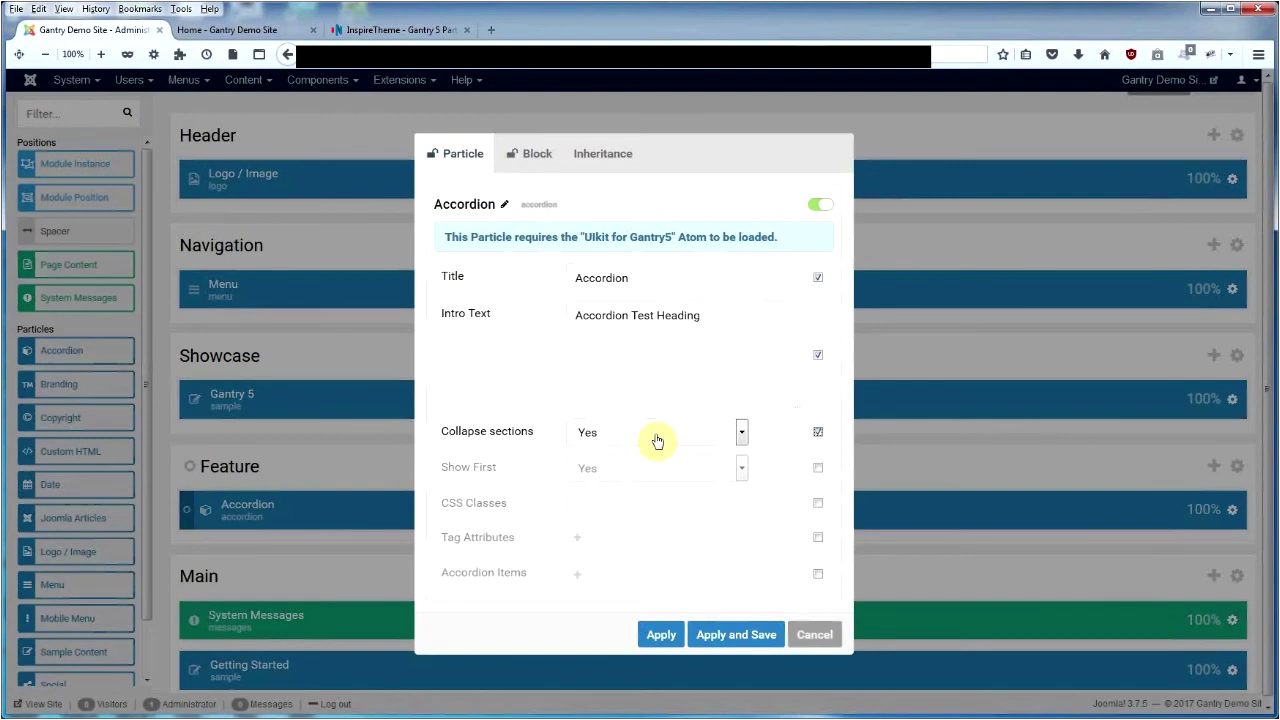
{"action": "left_click", "coordinate": [817, 467]}
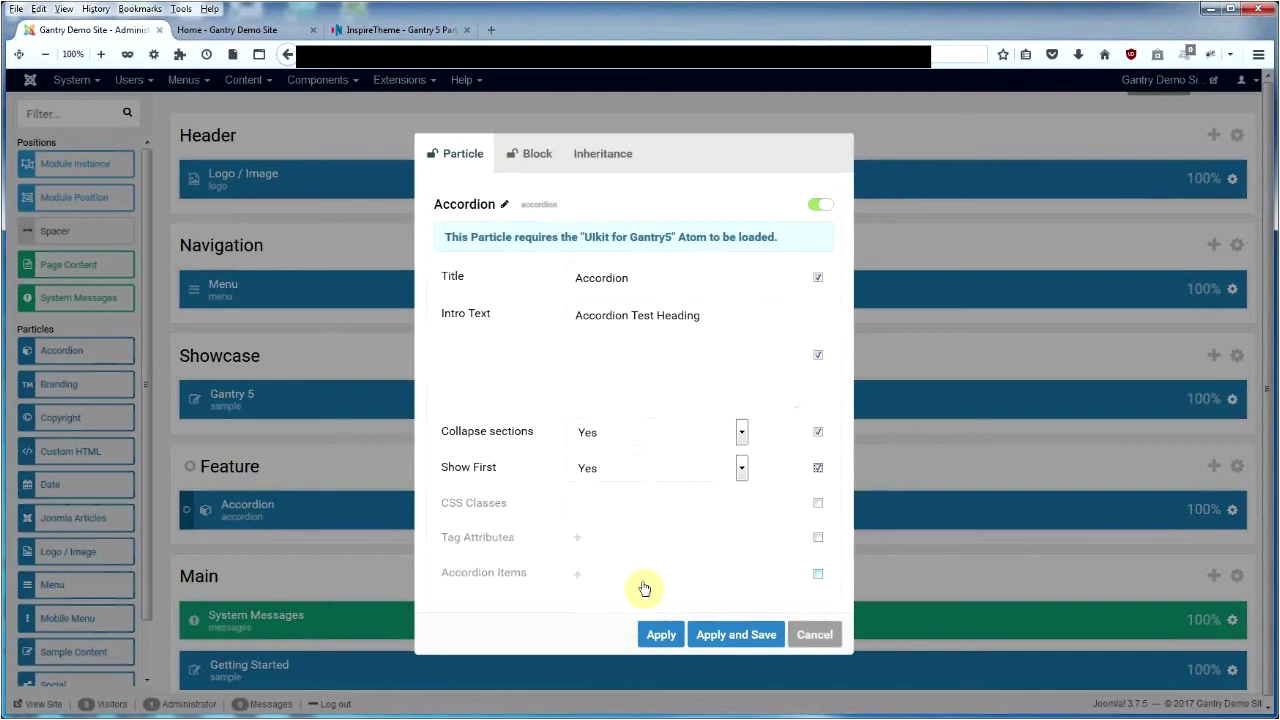
Add accordion item 'Option 1' with title 'Option 1 Heading' and description 'Option One Text'.
{"action": "left_click", "coordinate": [579, 585]}
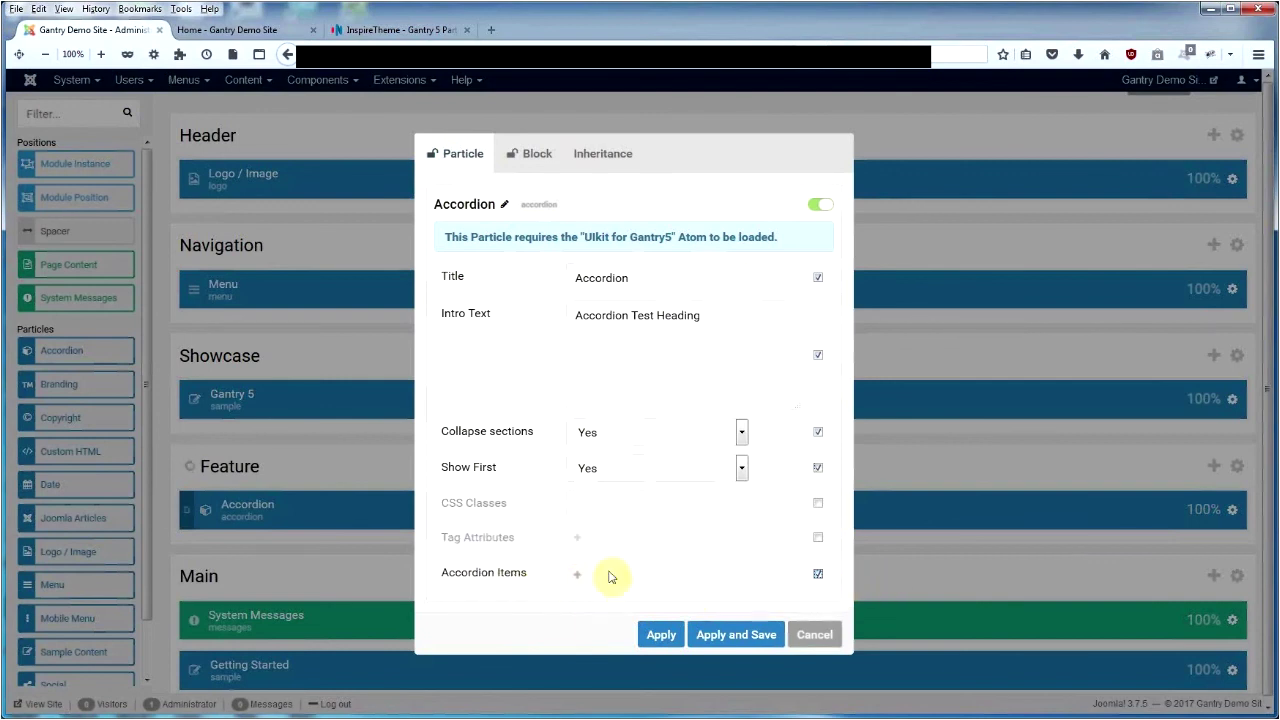
{"action": "left_click", "coordinate": [577, 576]}
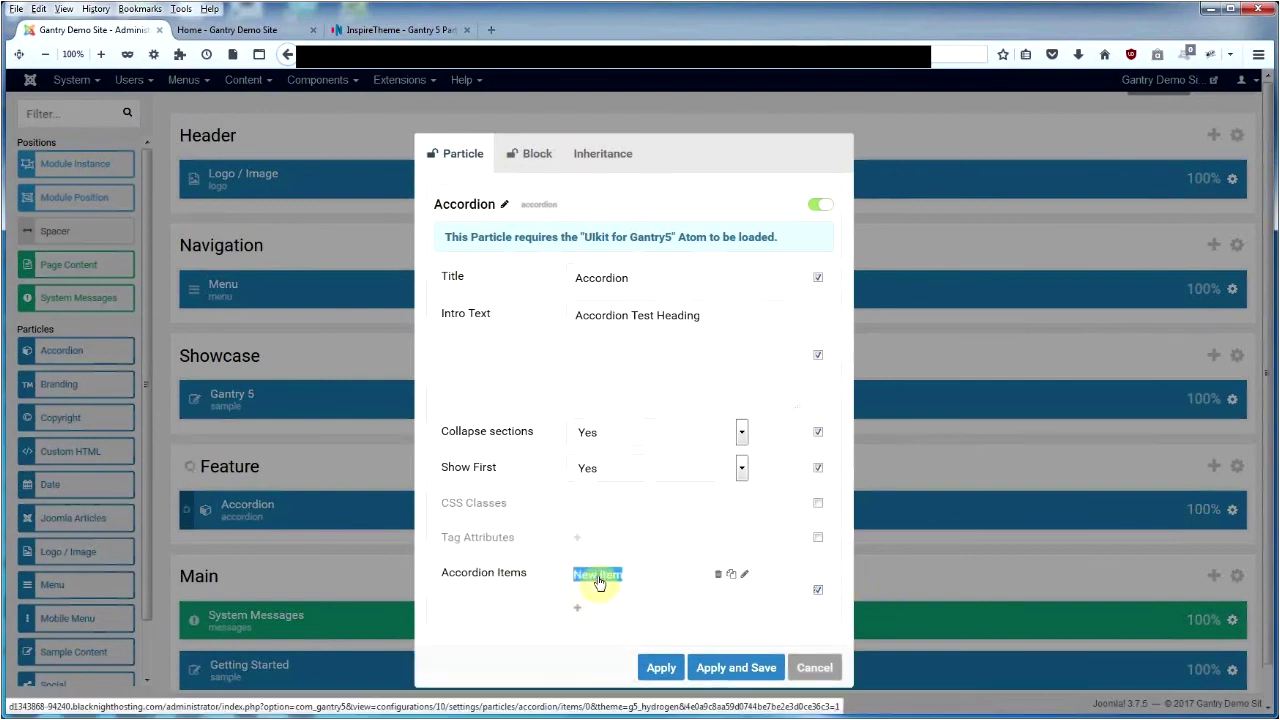
{"action": "left_click", "coordinate": [595, 578]}
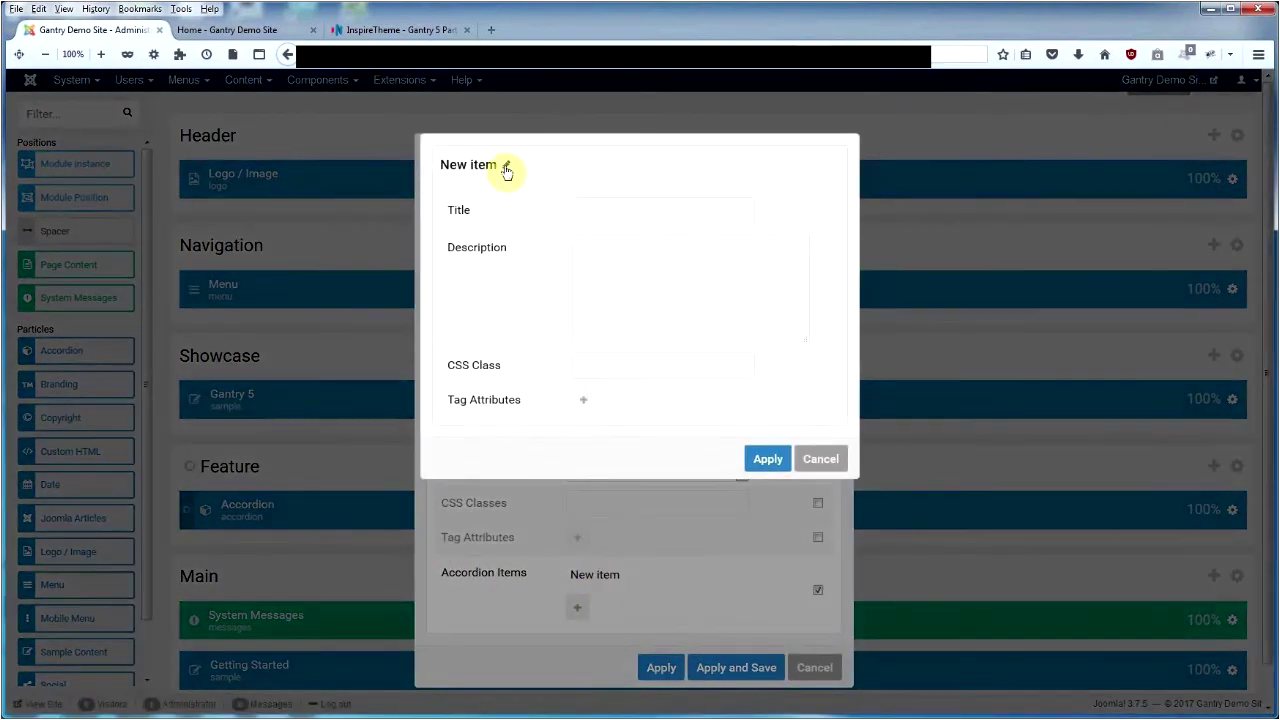
{"action": "left_click", "coordinate": [507, 166]}
{"action": "type", "text": "Option 1"}
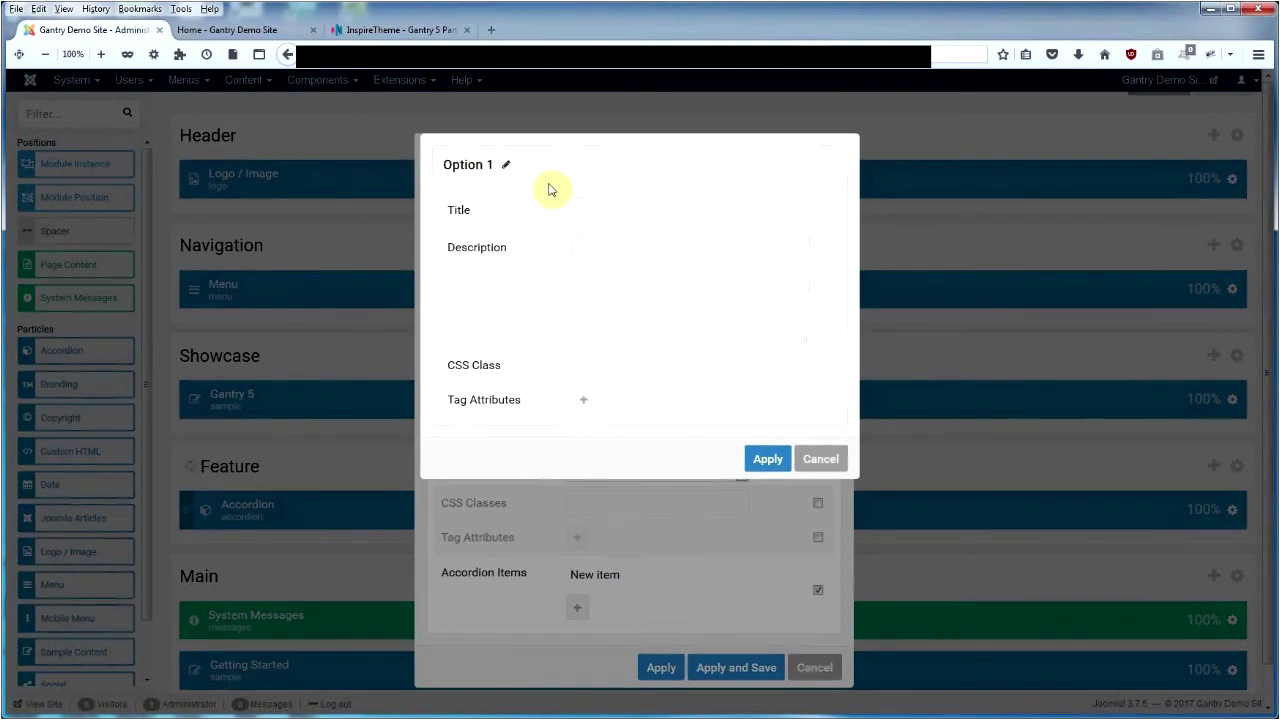
{"action": "left_click", "coordinate": [612, 216]}
{"action": "type", "text": "Op"}
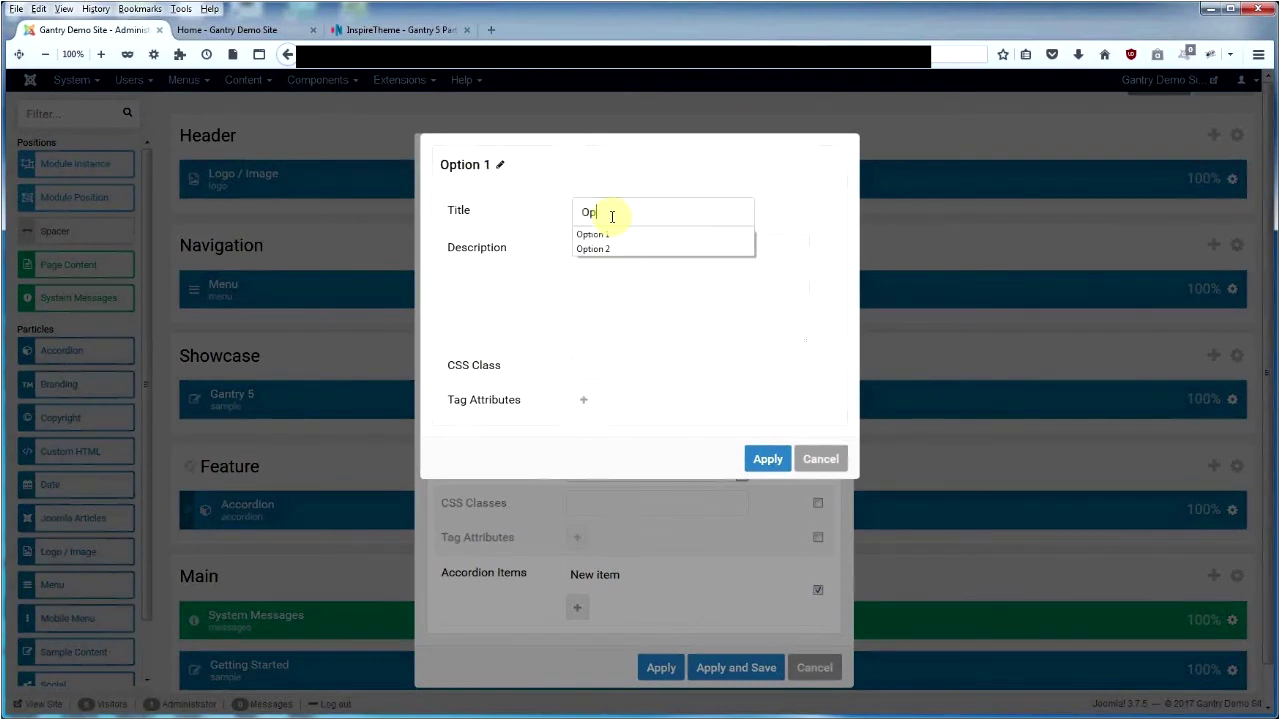
{"action": "type", "text": "tion 1 Heading"}
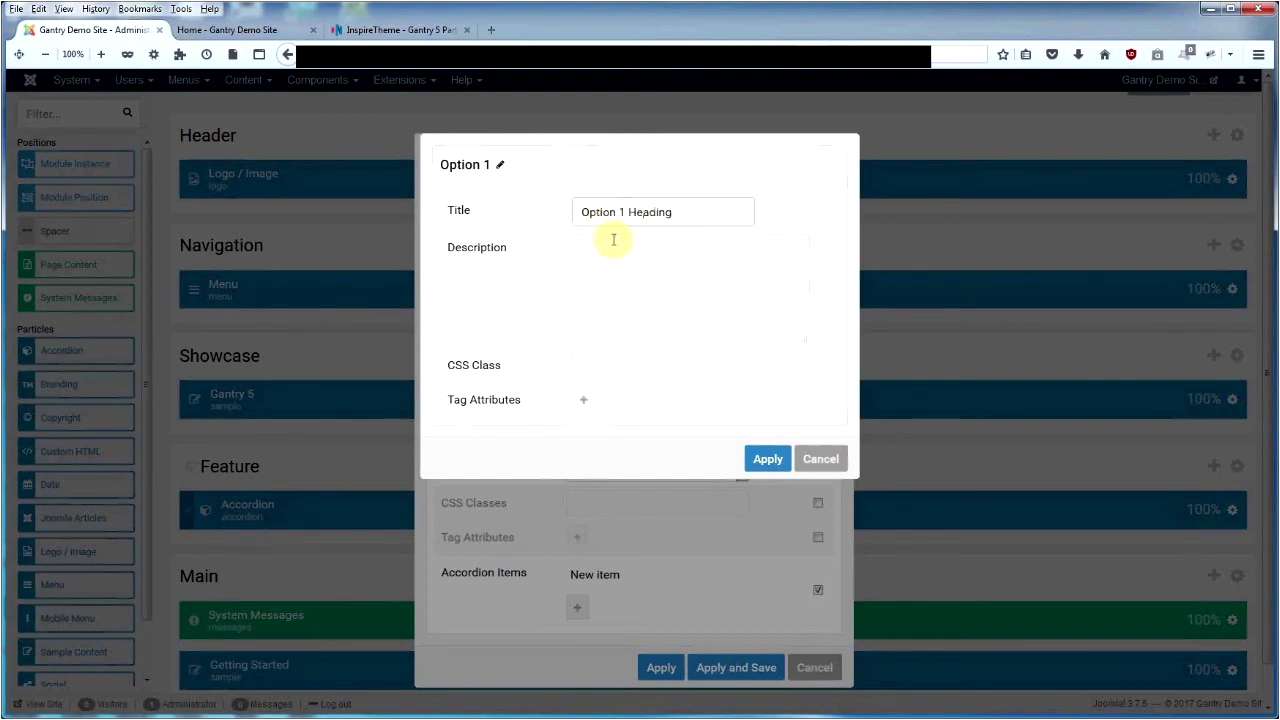
{"action": "left_click", "coordinate": [625, 268]}
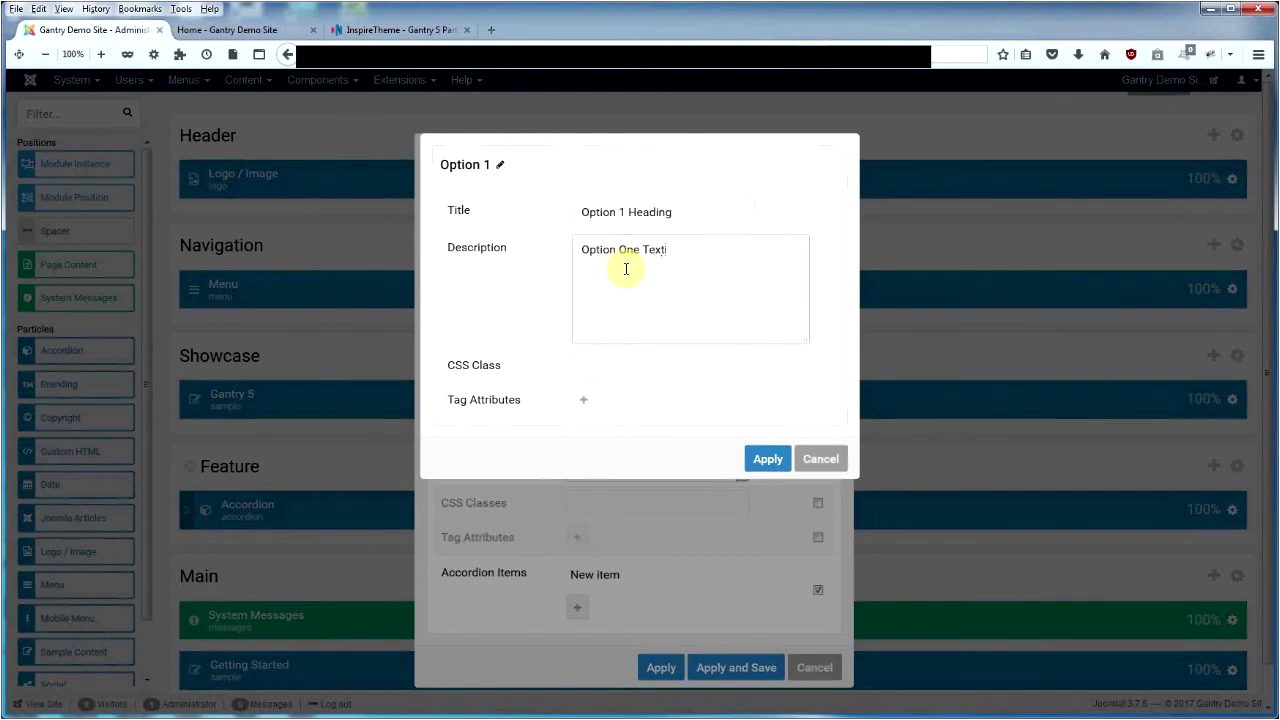
Apply the first item and add 'Option 2' with title 'Option 2 Heading' and text 'Option 2 text'.
{"action": "left_click", "coordinate": [768, 458]}
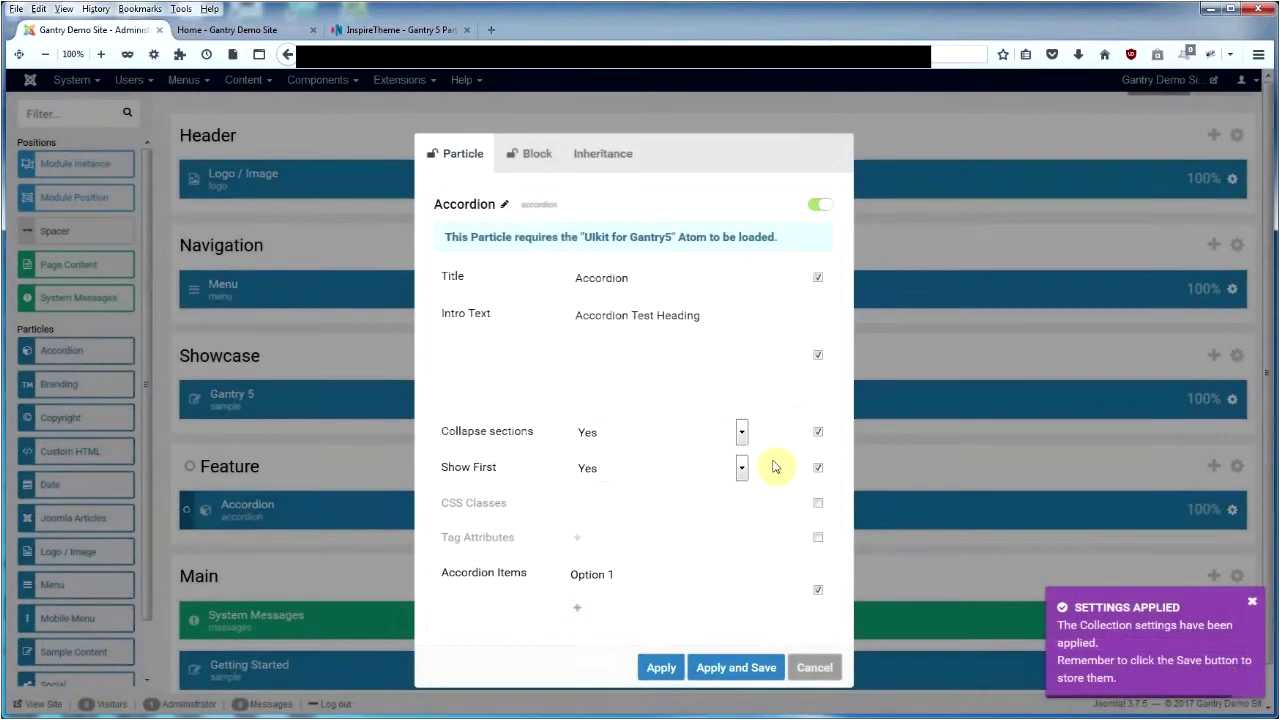
{"action": "left_click", "coordinate": [578, 607]}
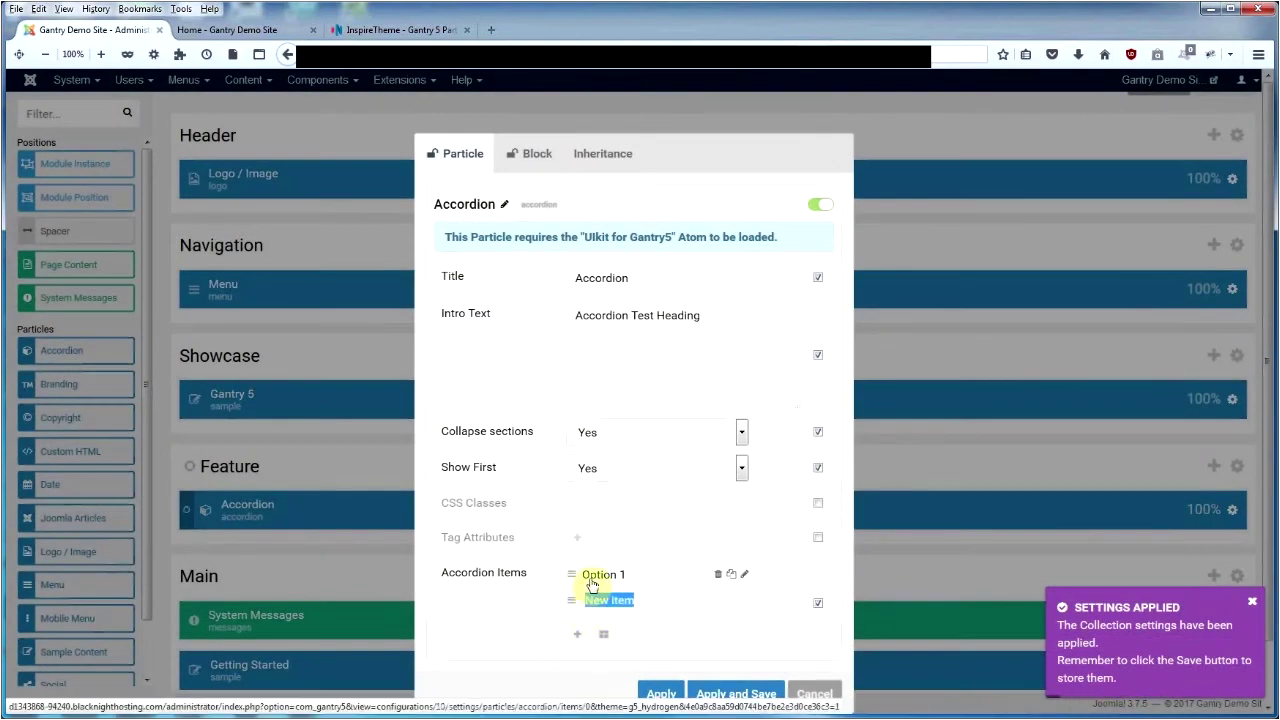
{"action": "left_click", "coordinate": [600, 601]}
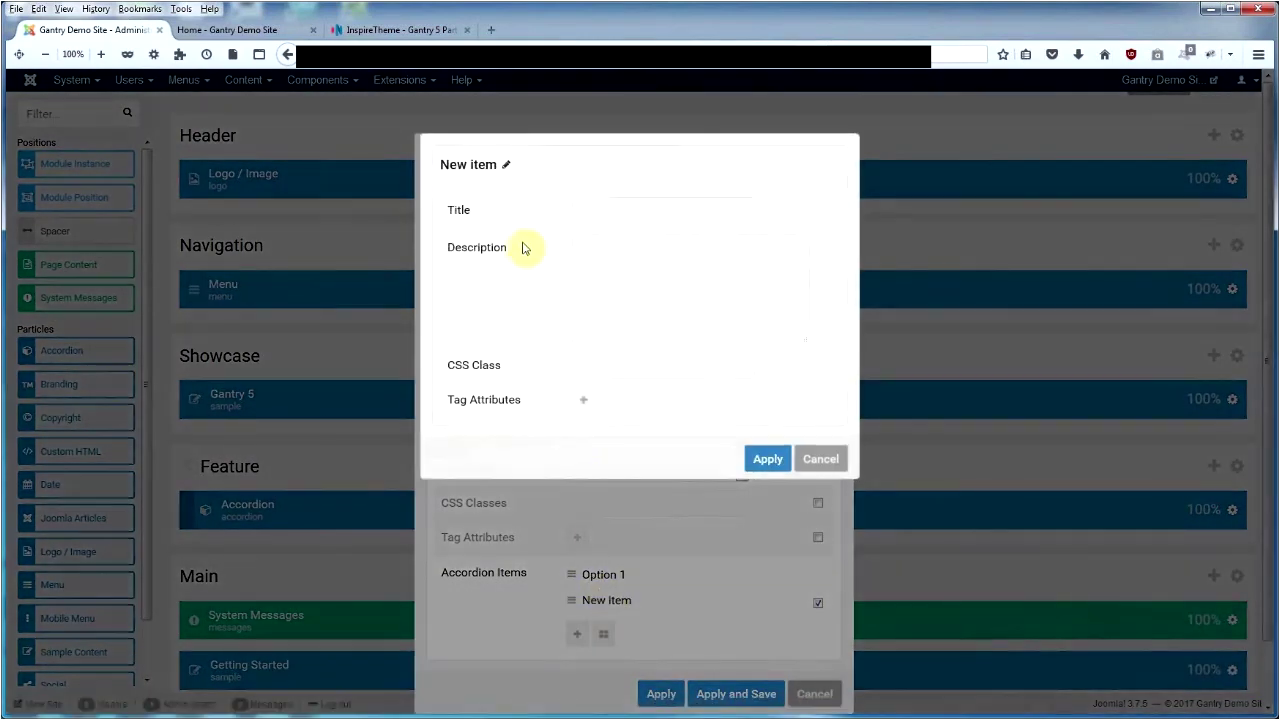
{"action": "left_click", "coordinate": [507, 165]}
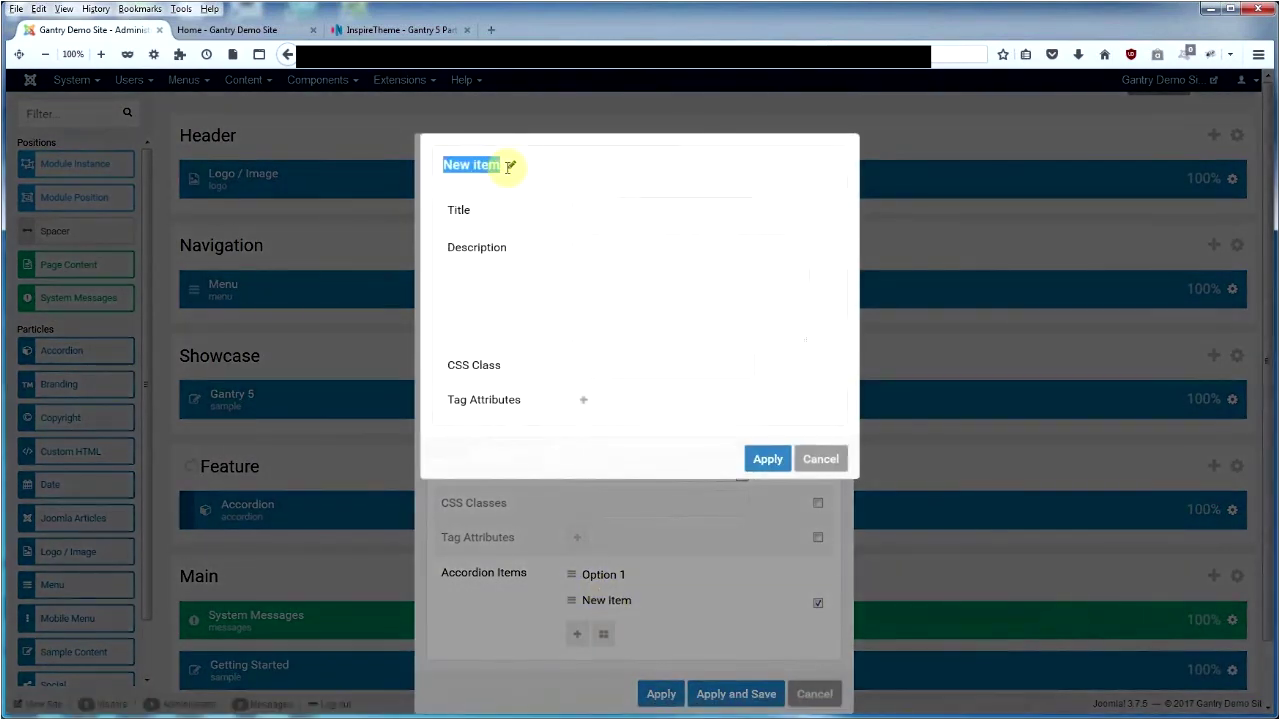
{"action": "type", "text": "Option "}
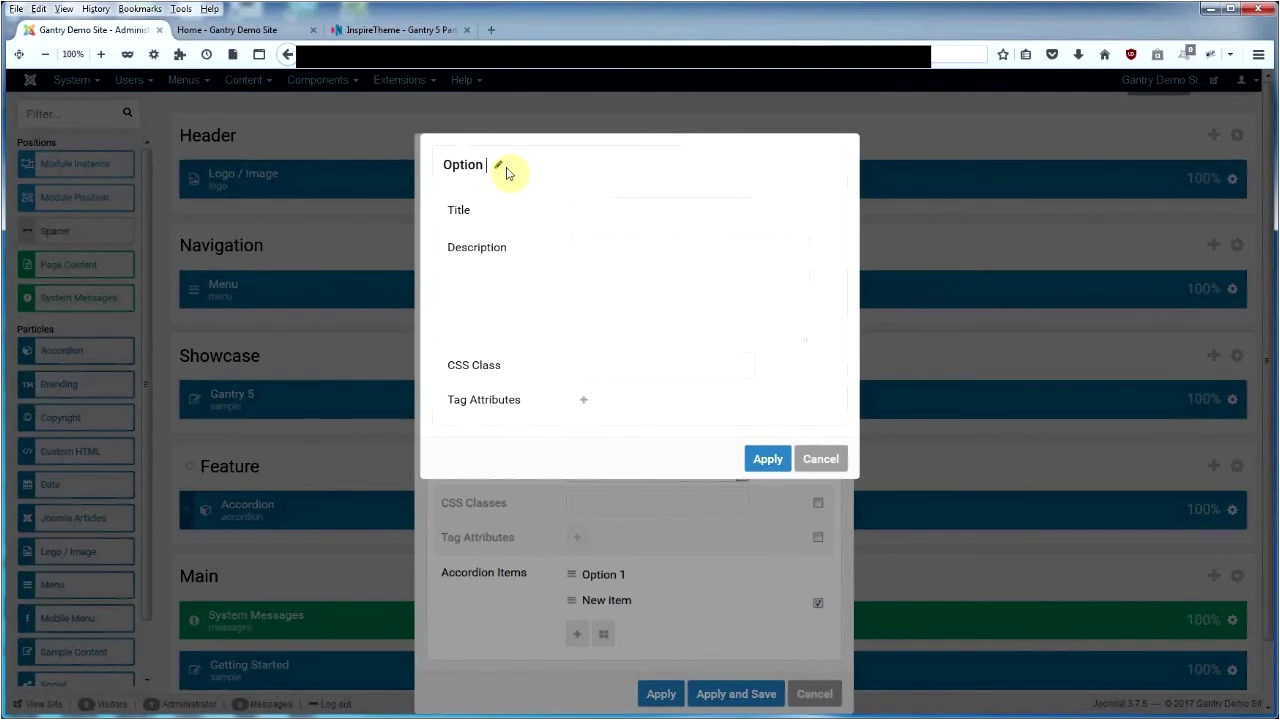
{"action": "type", "text": "2"}
{"action": "left_click", "coordinate": [603, 213]}
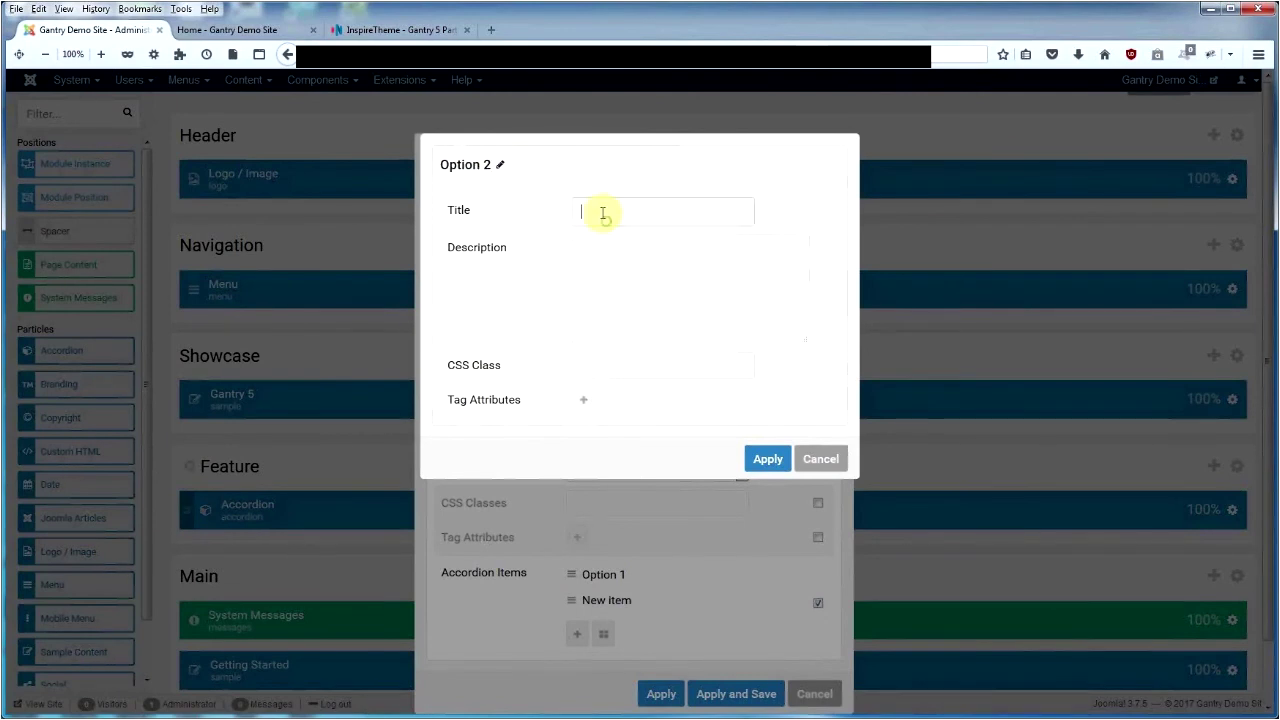
{"action": "type", "text": "Option "}
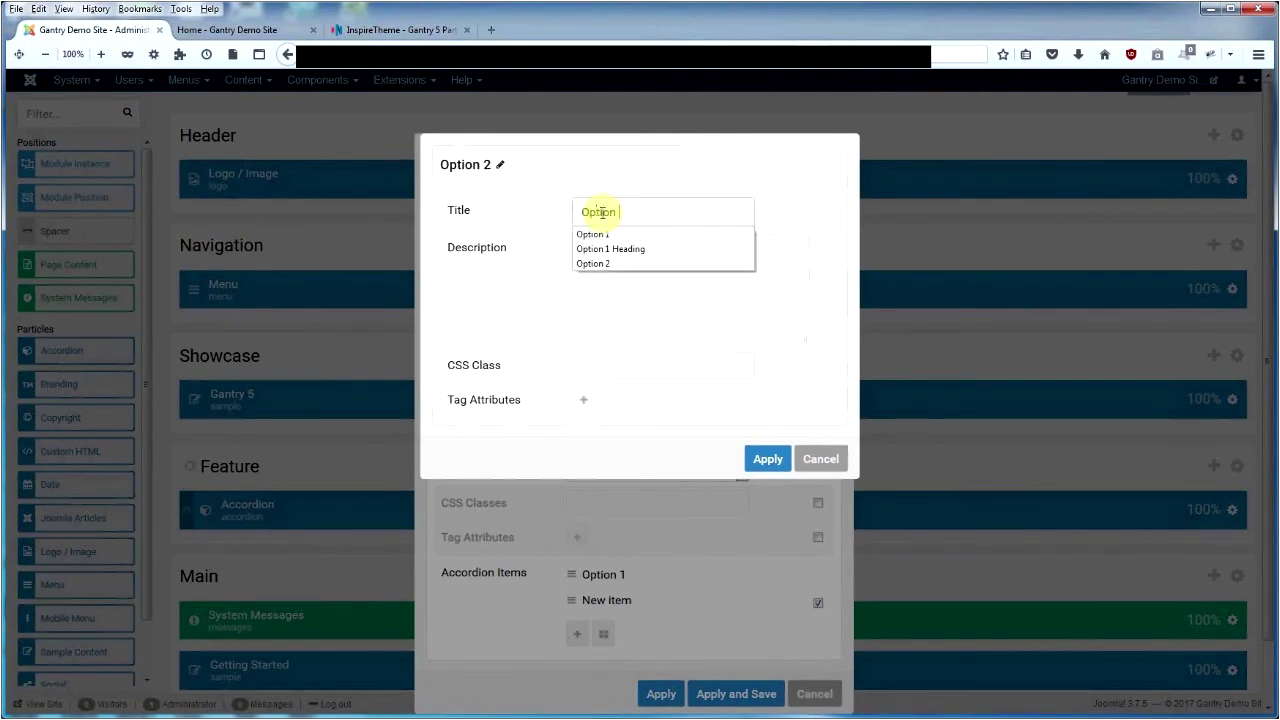
{"action": "type", "text": "2 Heading"}
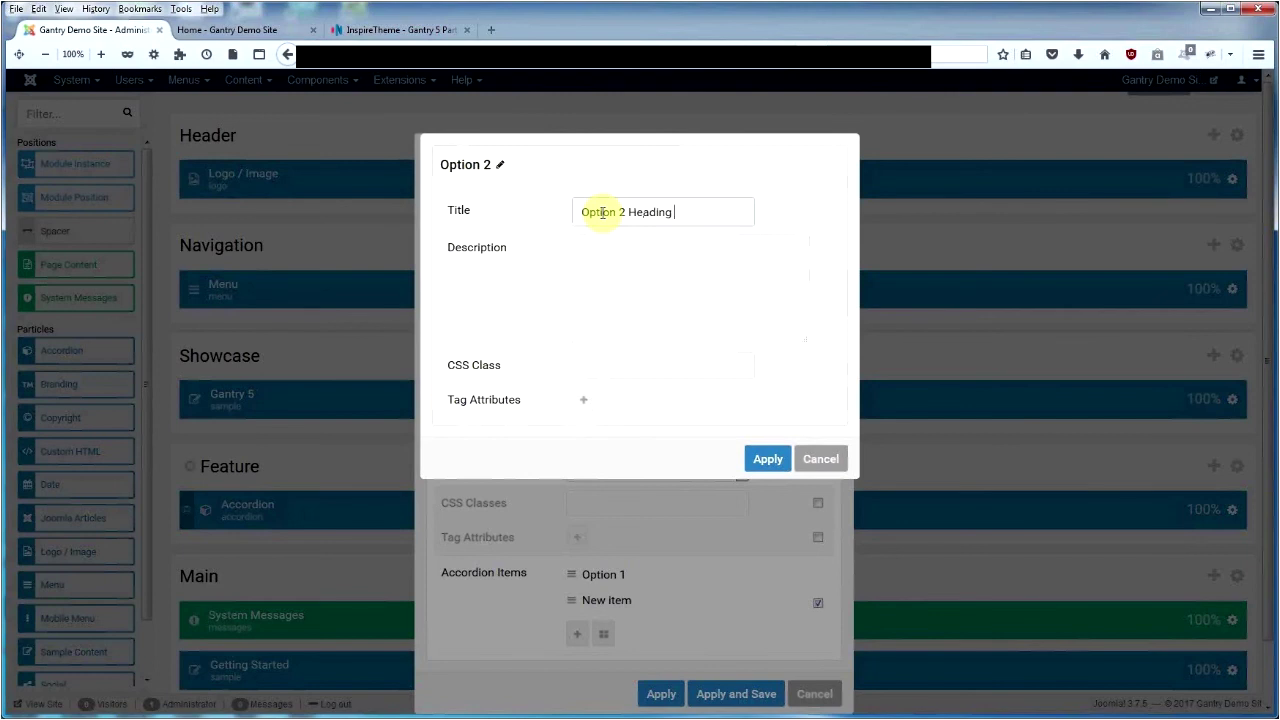
{"action": "left_click", "coordinate": [646, 275]}
{"action": "type", "text": "Opt"}
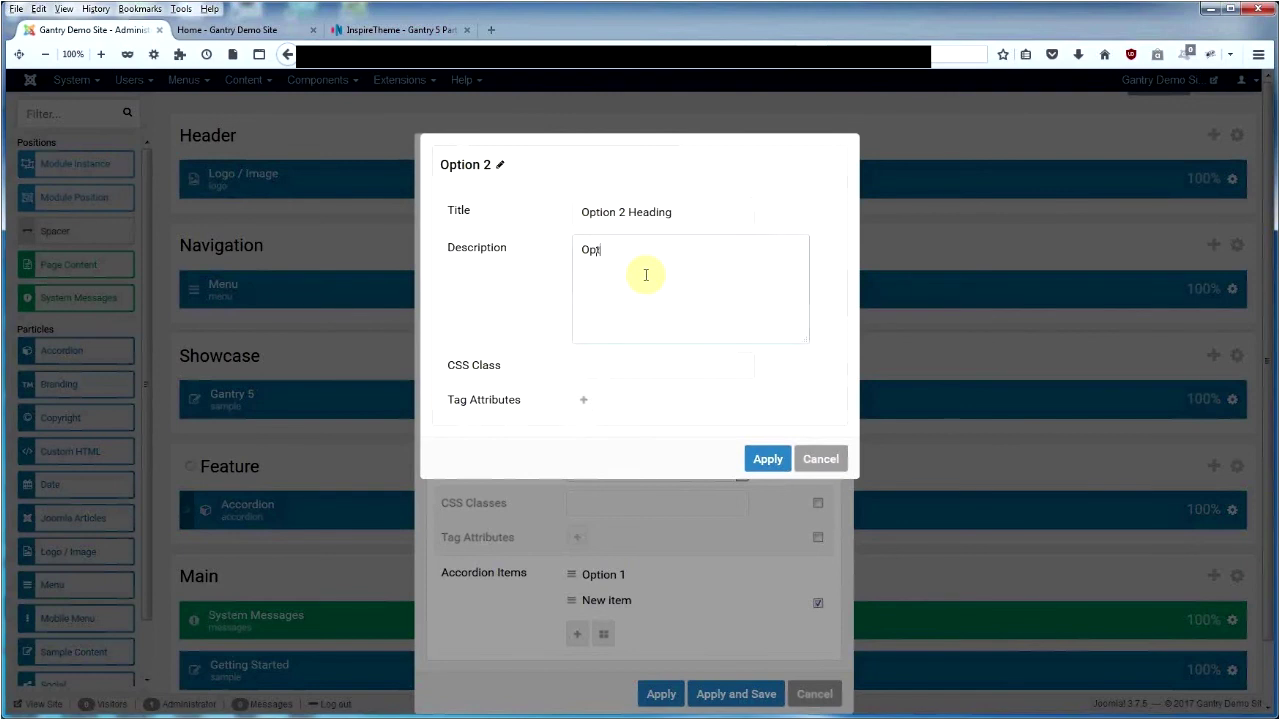
{"action": "type", "text": "ion 2 text"}
Apply the accordion settings and save the Home layout.
{"action": "left_click", "coordinate": [779, 460]}
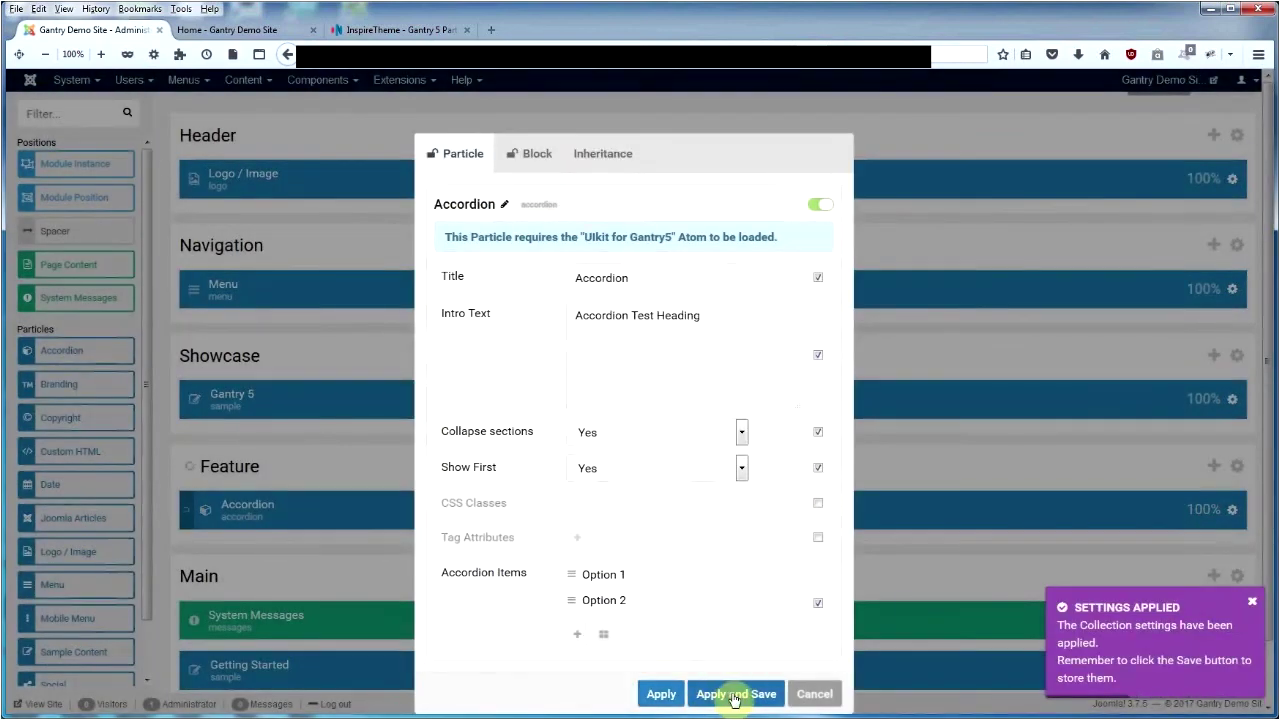
{"action": "left_click", "coordinate": [733, 697]}
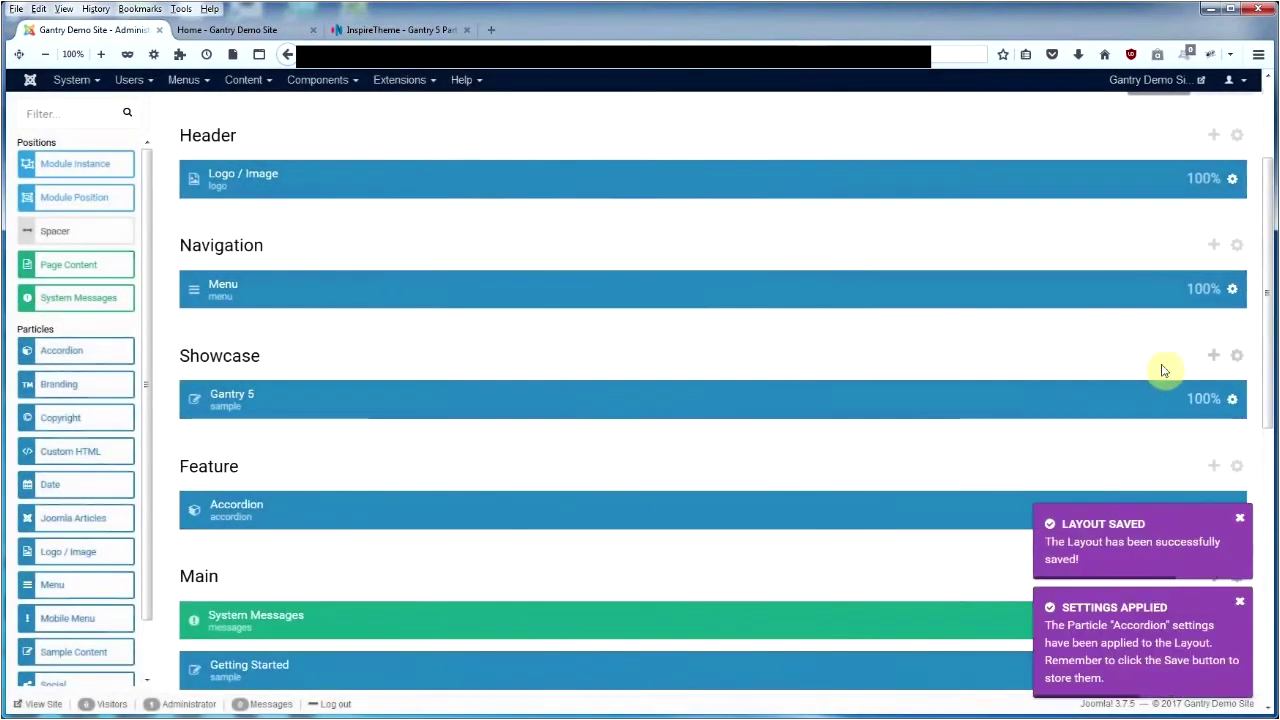
{"action": "scroll", "coordinate": [1272, 386], "scroll_direction": "up", "scroll_amount": 3}
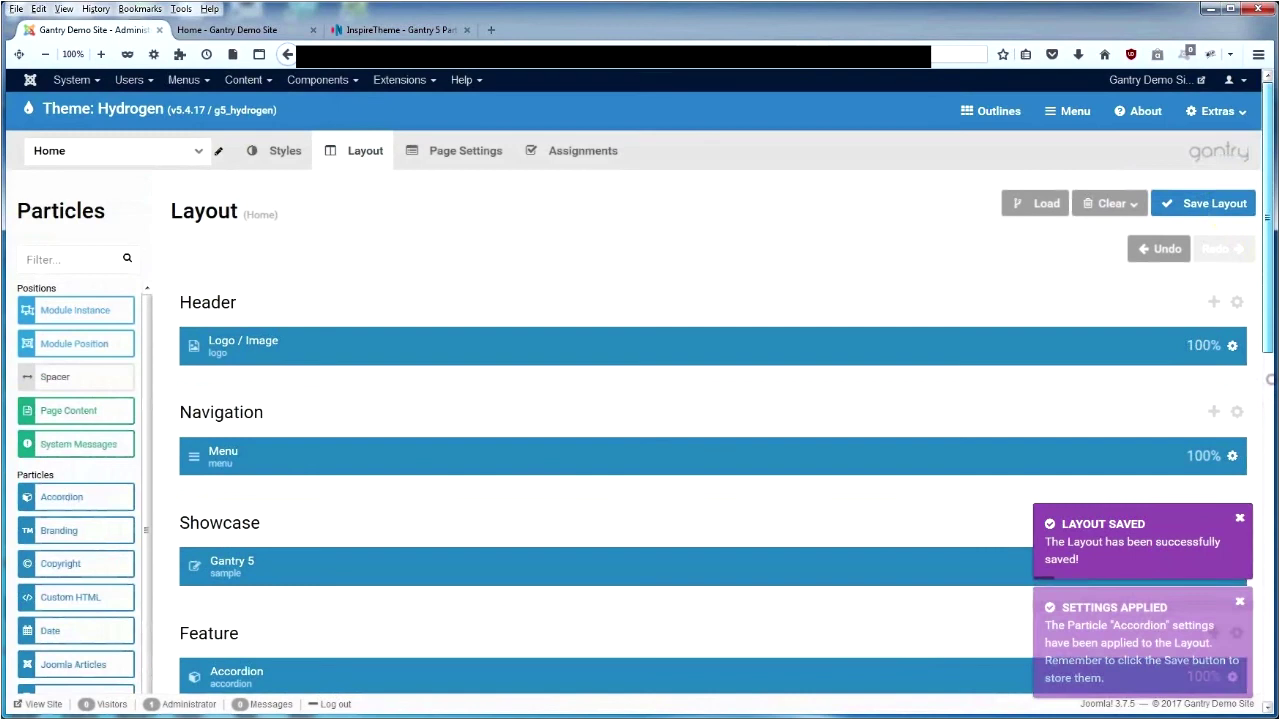
{"action": "left_click", "coordinate": [1223, 206]}
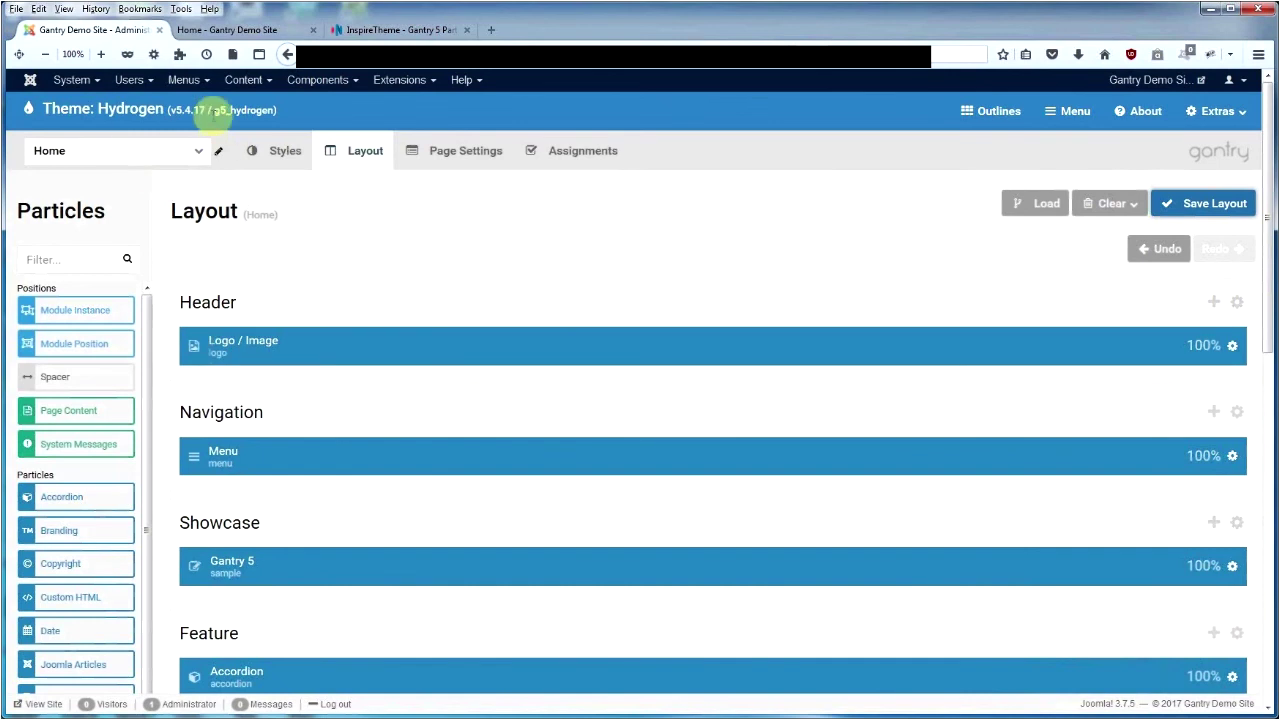
Reload the front-end home page and scroll to the new Accordion section.
{"action": "left_click", "coordinate": [246, 29]}
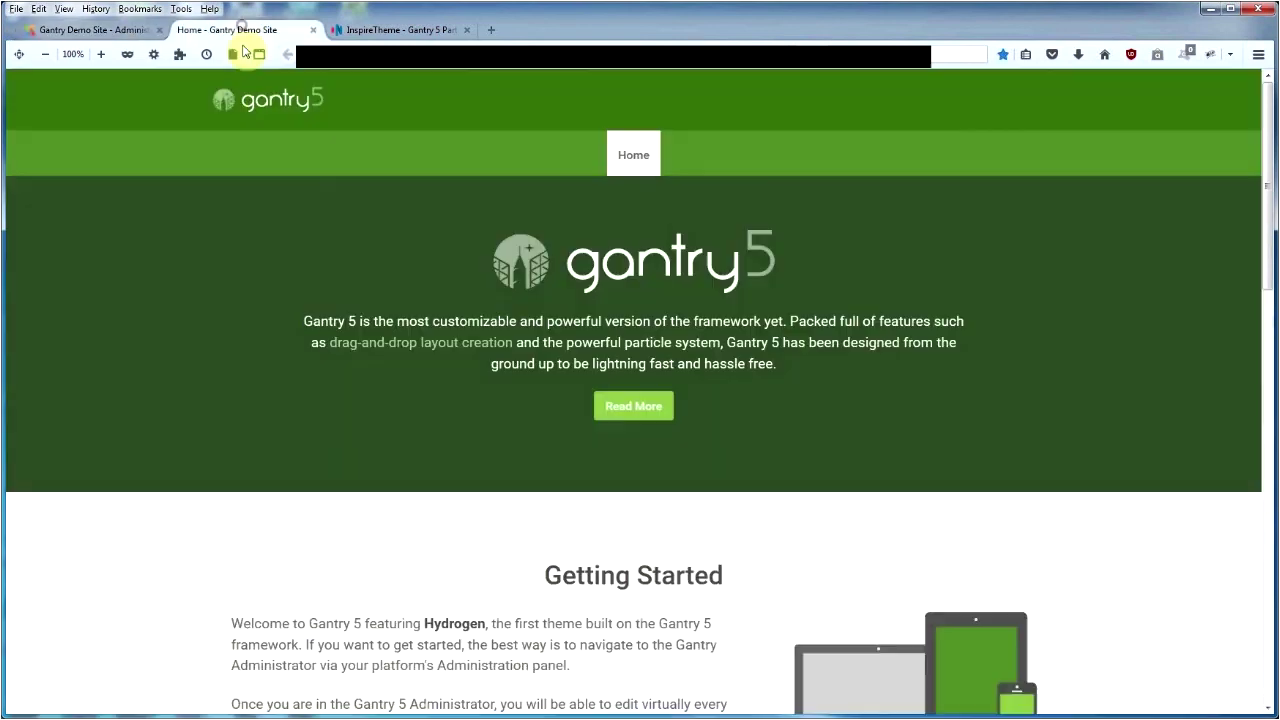
{"action": "right_click", "coordinate": [49, 267]}
{"action": "left_click", "coordinate": [146, 283]}
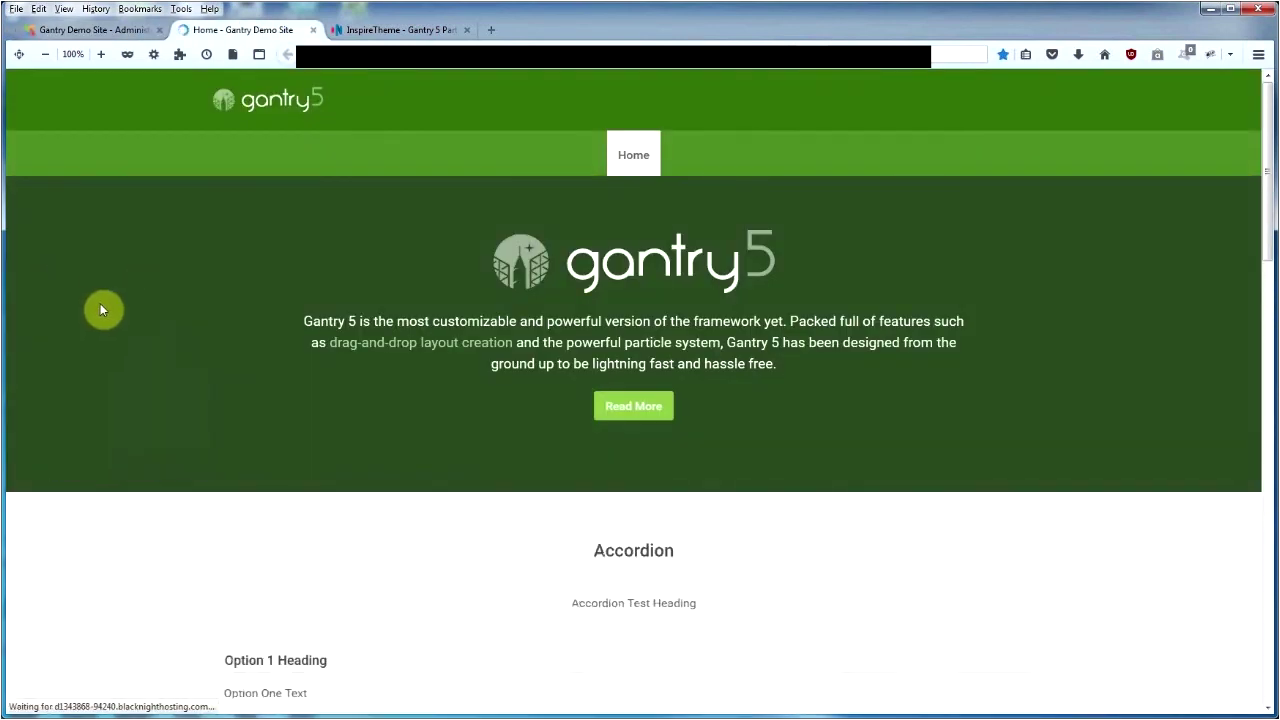
{"action": "scroll", "coordinate": [160, 364], "scroll_direction": "down", "scroll_amount": 3}
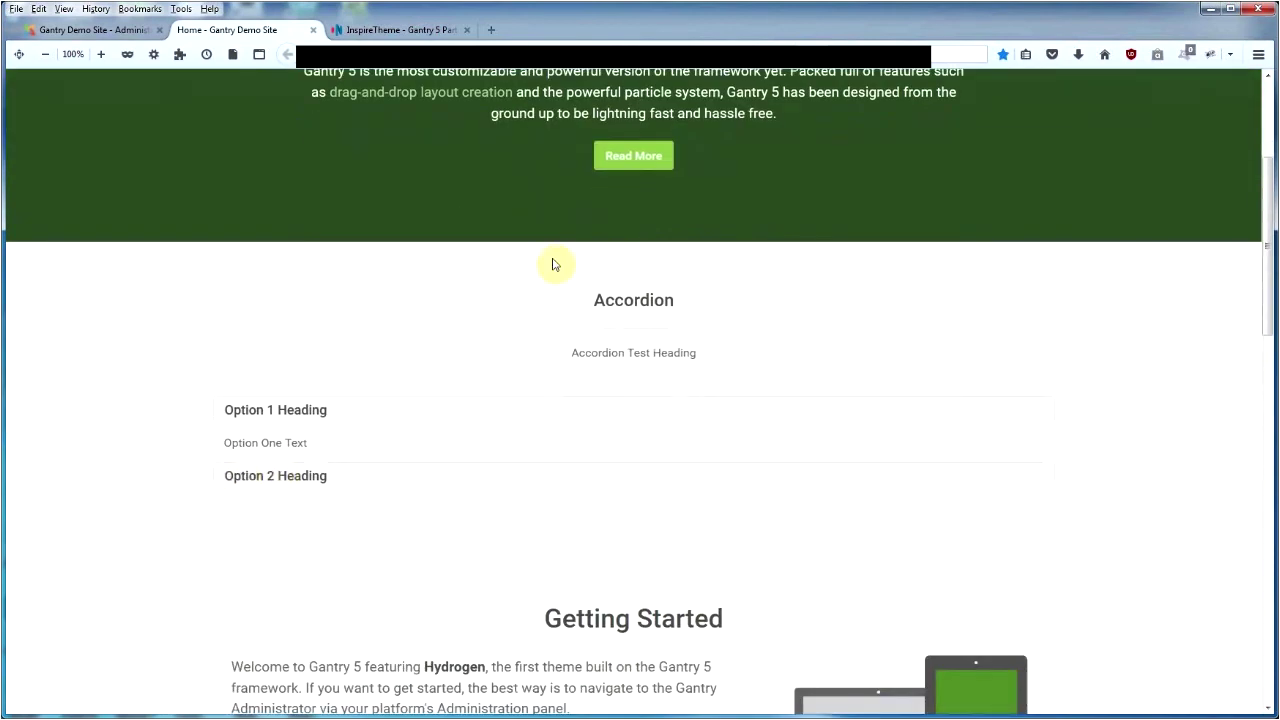
Expand and collapse the Option 1 and Option 2 headings to test the accordion.
{"action": "left_click", "coordinate": [303, 477]}
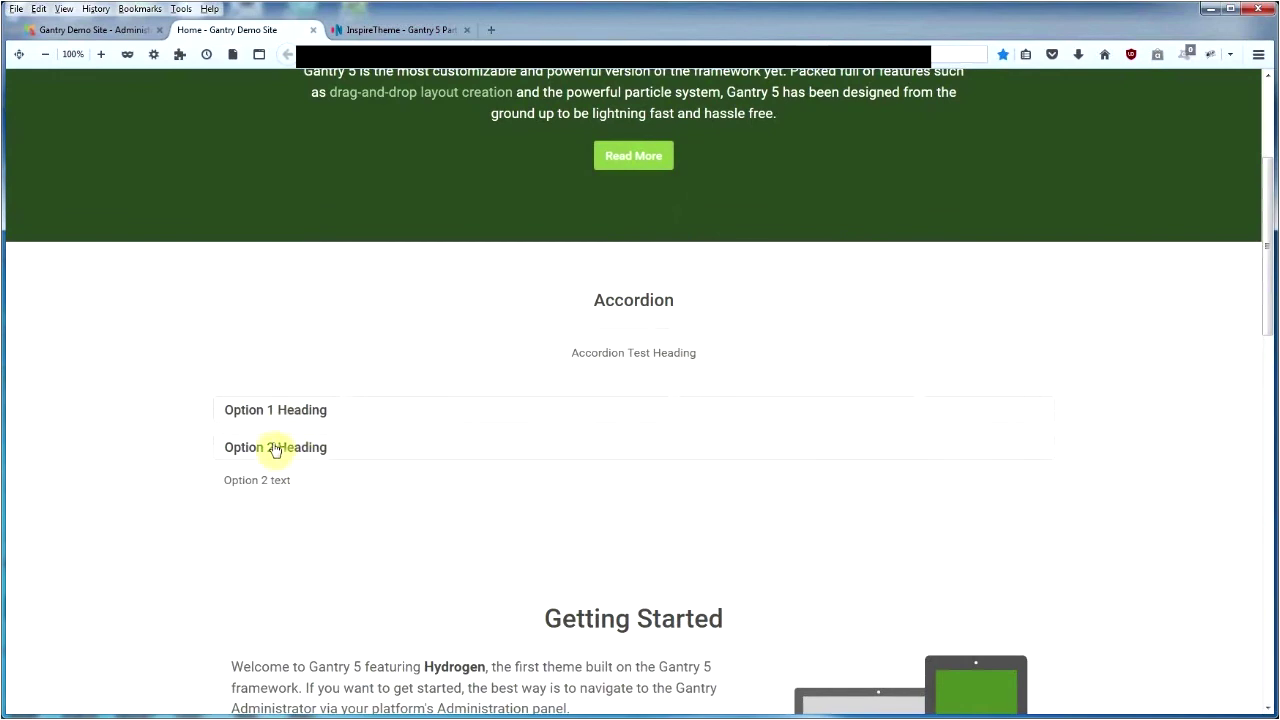
{"action": "left_click", "coordinate": [266, 410]}
{"action": "left_click", "coordinate": [266, 410]}
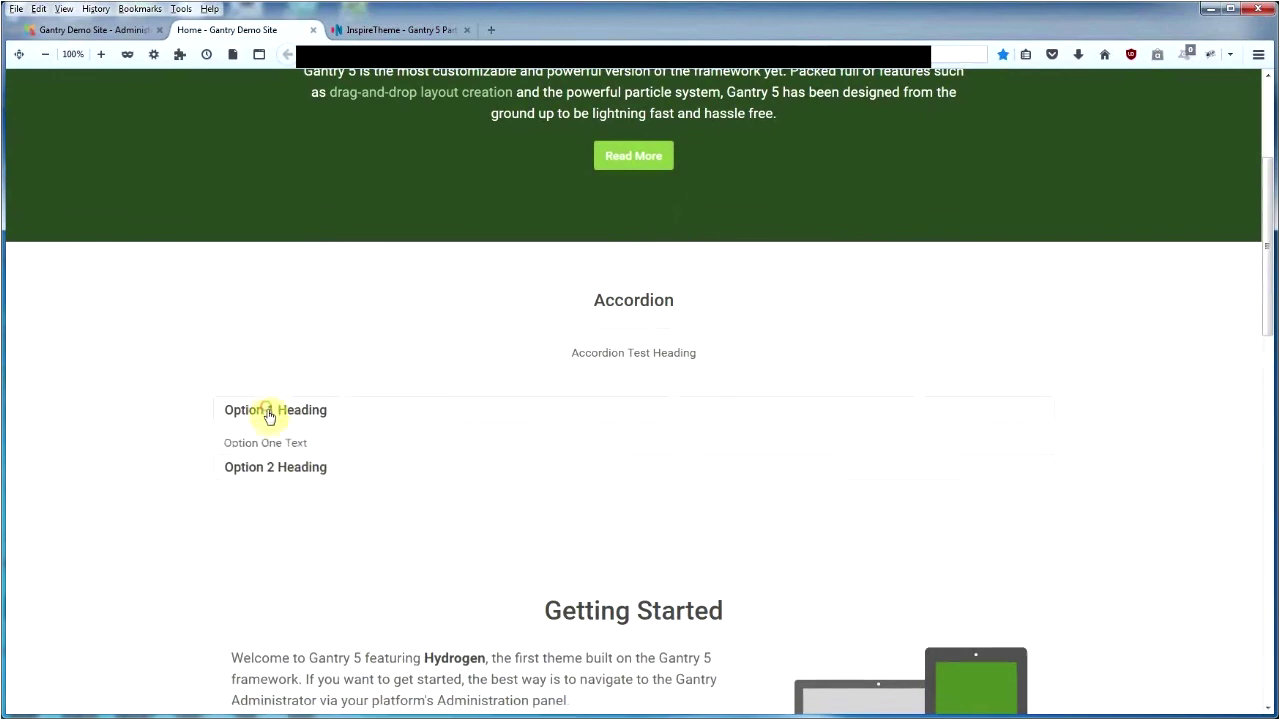
{"action": "left_click", "coordinate": [271, 449]}
{"action": "left_click", "coordinate": [271, 448]}
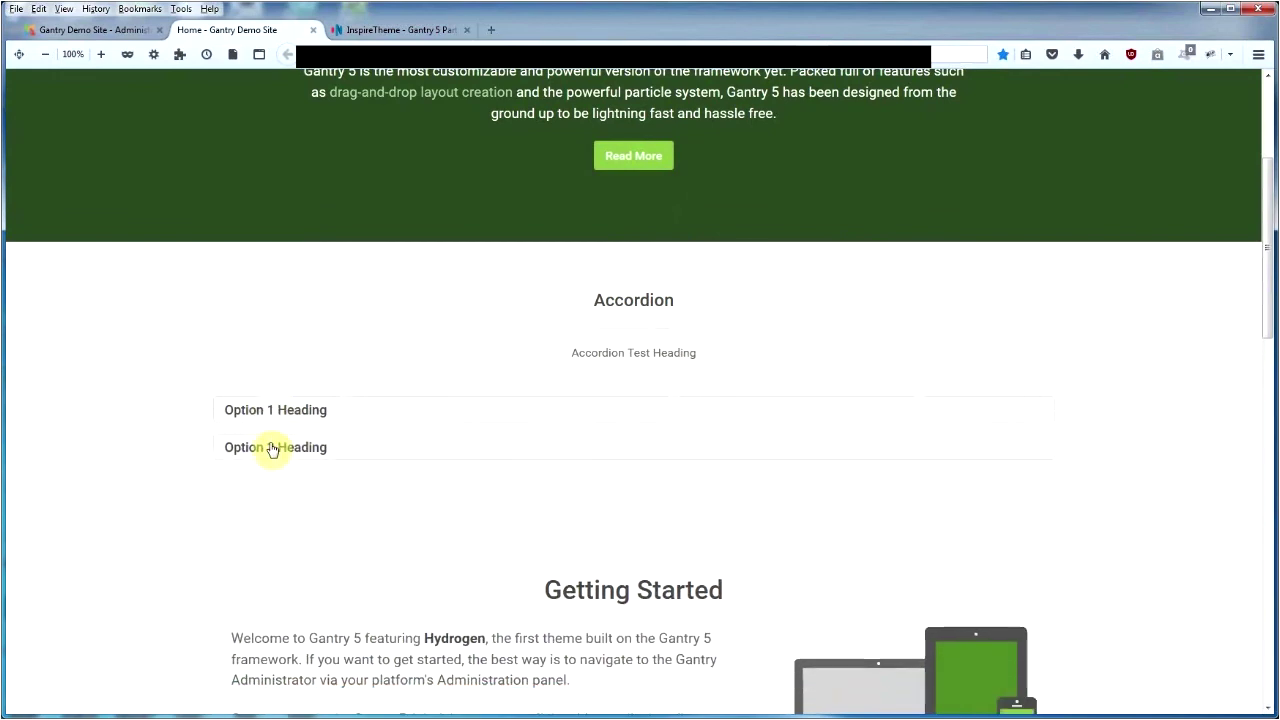
{"action": "left_click", "coordinate": [263, 410]}
{"action": "left_click", "coordinate": [263, 412]}
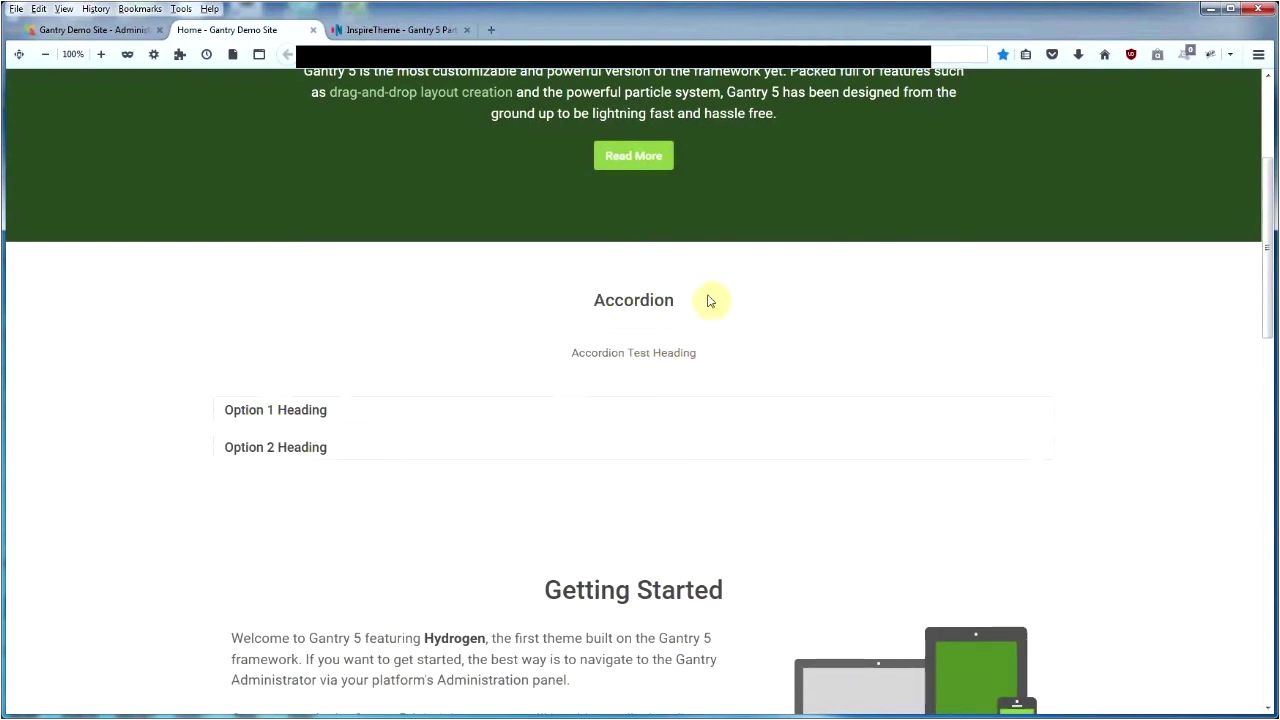
{"action": "left_click", "coordinate": [264, 414]}
{"action": "left_click", "coordinate": [264, 414]}
{"action": "left_click", "coordinate": [265, 450]}
{"action": "left_click", "coordinate": [269, 453]}
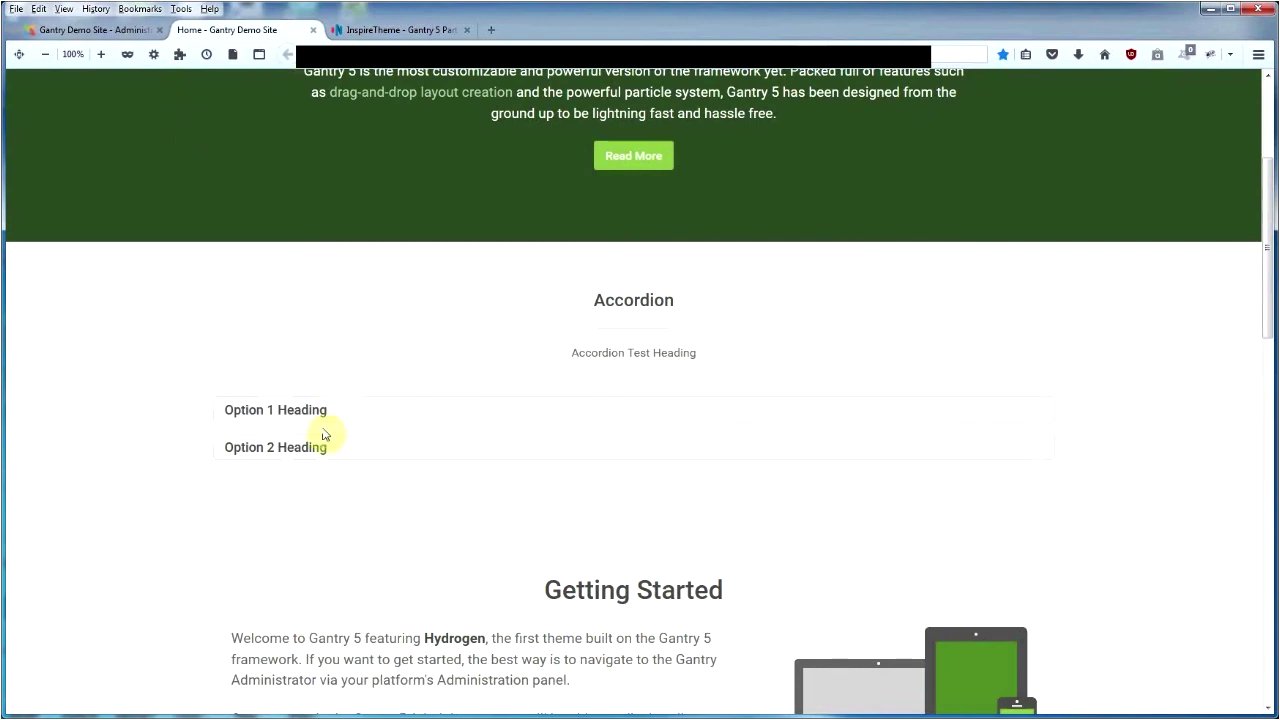
{"action": "left_click", "coordinate": [292, 413]}
{"action": "left_click", "coordinate": [292, 417]}
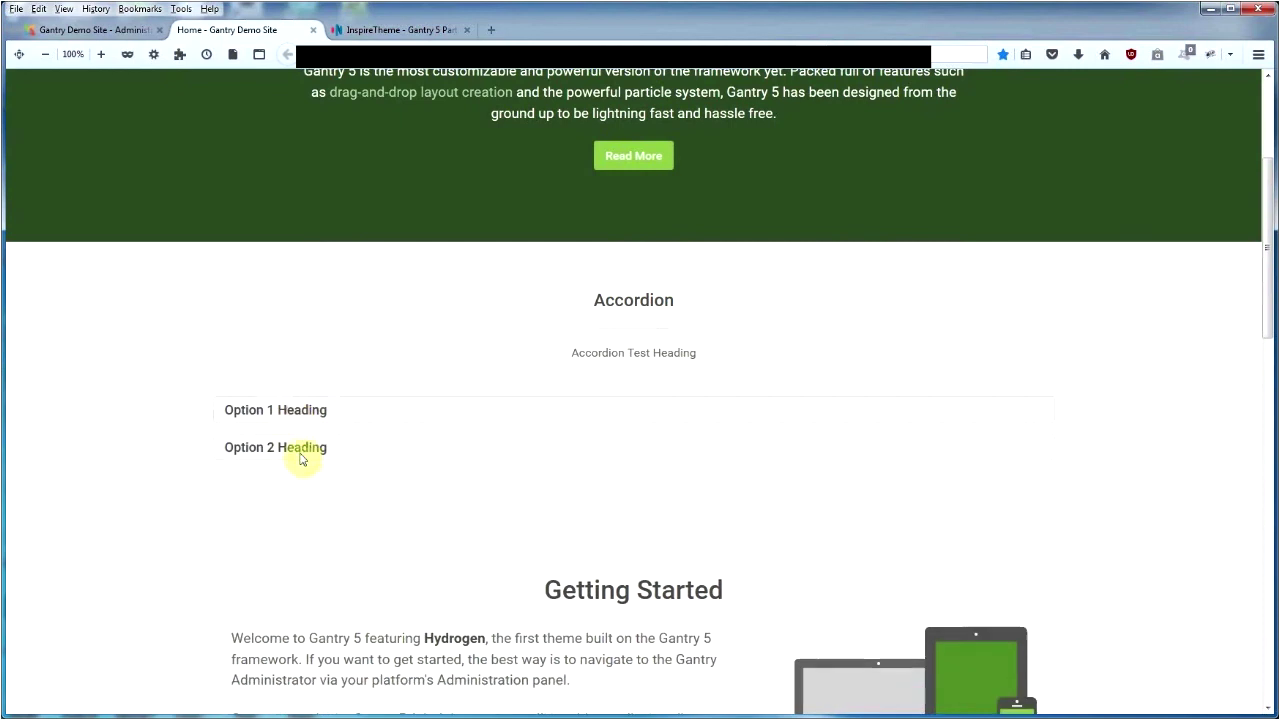
{"action": "left_click", "coordinate": [300, 450]}
{"action": "left_click", "coordinate": [300, 450]}
{"action": "left_click", "coordinate": [375, 30]}
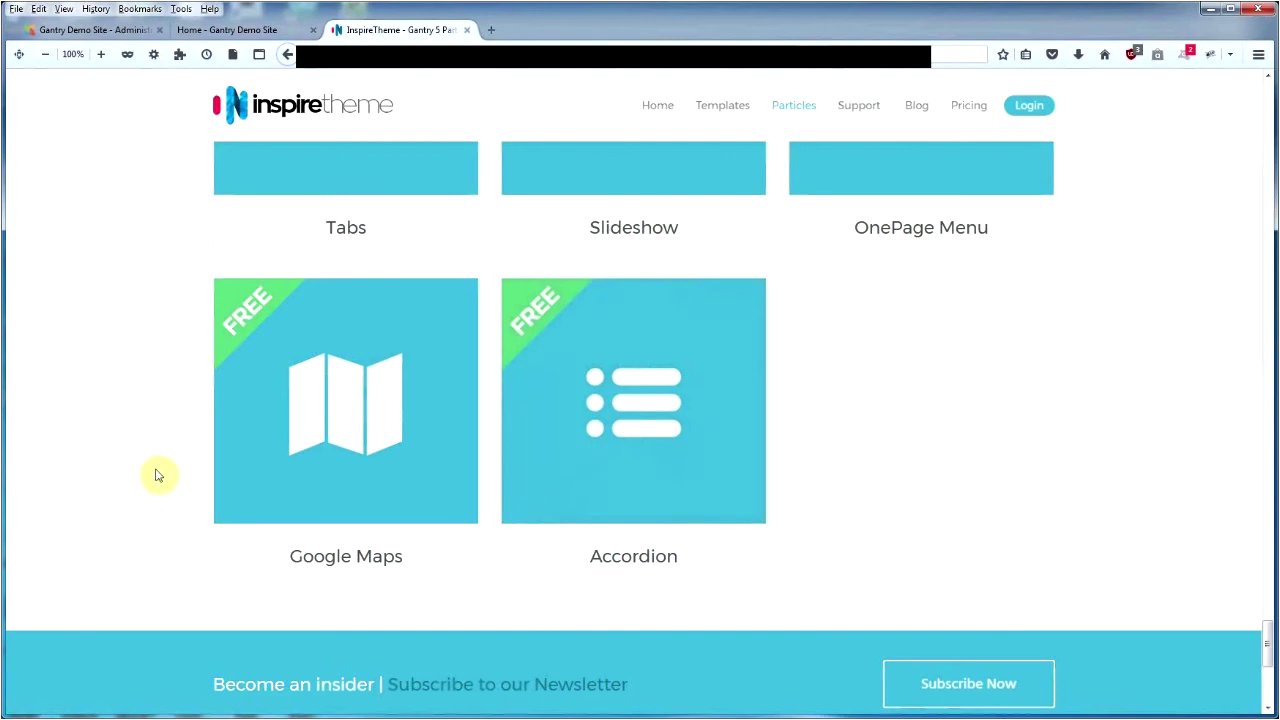
Browse back up the InspireTheme particles catalogue, then return to the Gantry Home layout editor.
{"action": "scroll", "coordinate": [72, 436], "scroll_direction": "up", "scroll_amount": 1}
{"action": "scroll", "coordinate": [72, 436], "scroll_direction": "up", "scroll_amount": 8}
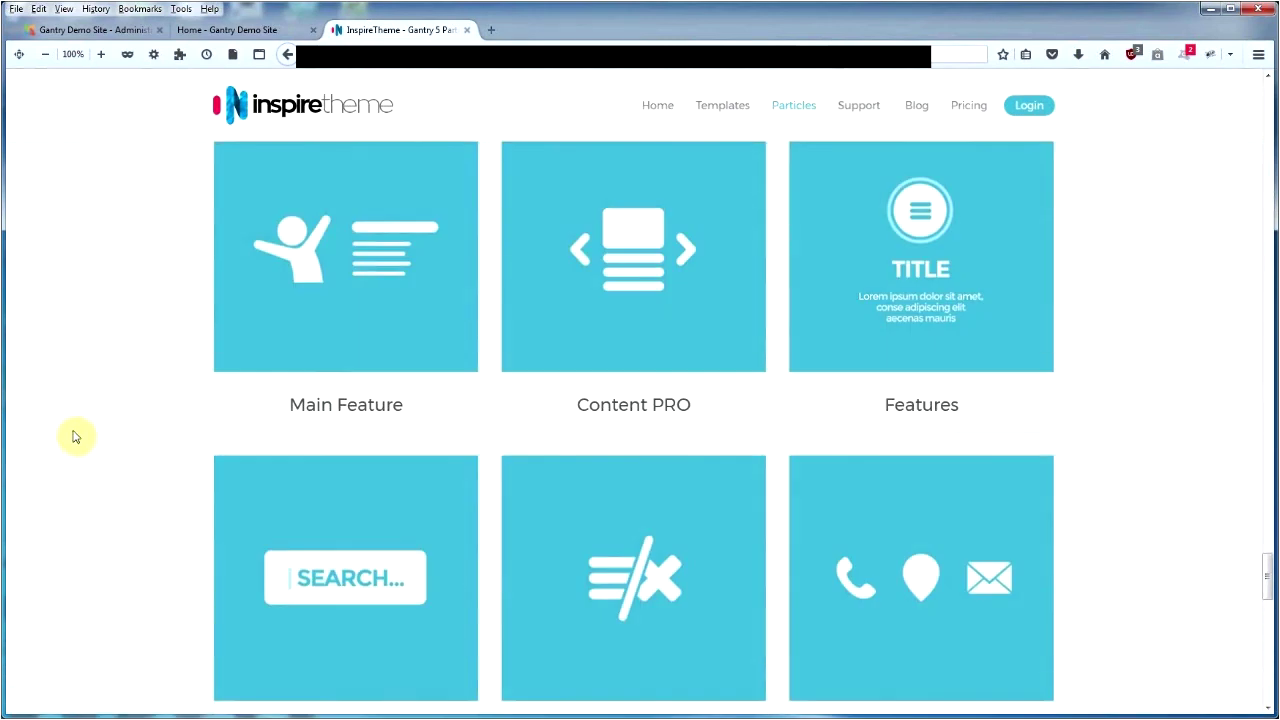
{"action": "scroll", "coordinate": [75, 436], "scroll_direction": "up", "scroll_amount": 3}
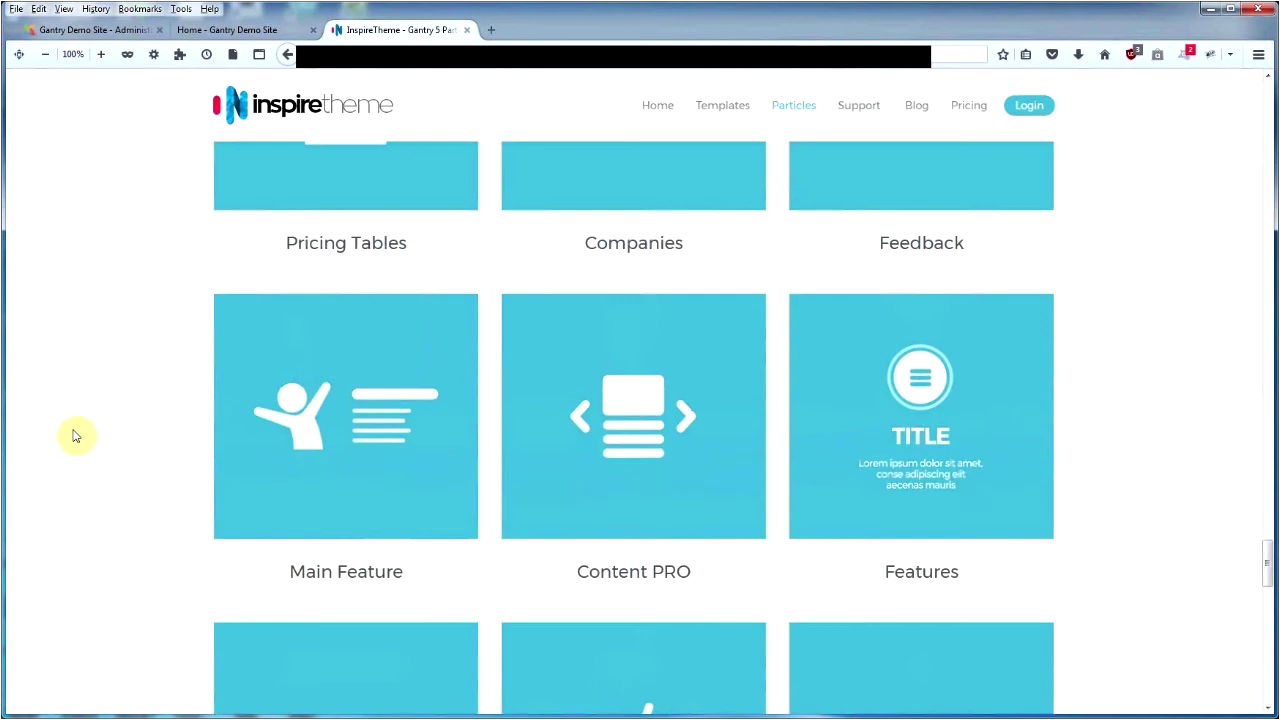
{"action": "scroll", "coordinate": [77, 434], "scroll_direction": "up", "scroll_amount": 8}
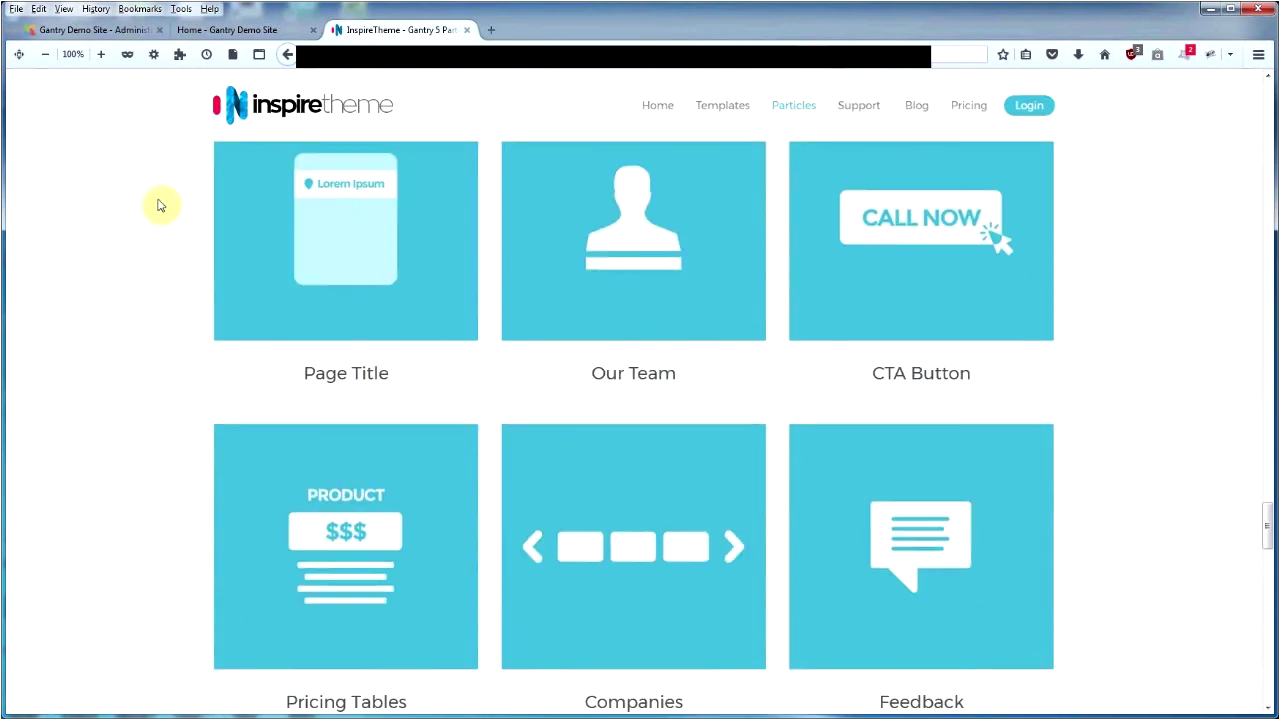
{"action": "left_click", "coordinate": [115, 30]}
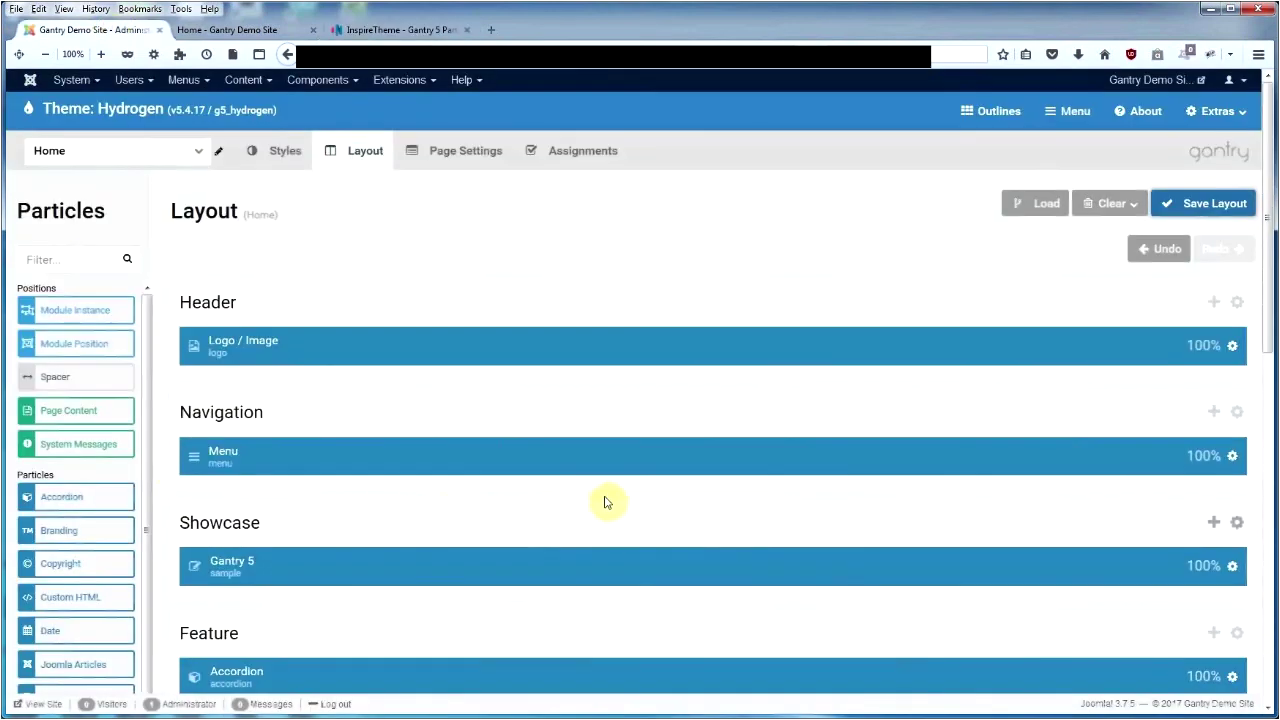
On the front-end home page, expand and then collapse the Accordion's Option 1 Heading.
{"action": "scroll", "coordinate": [580, 505], "scroll_direction": "down", "scroll_amount": 3}
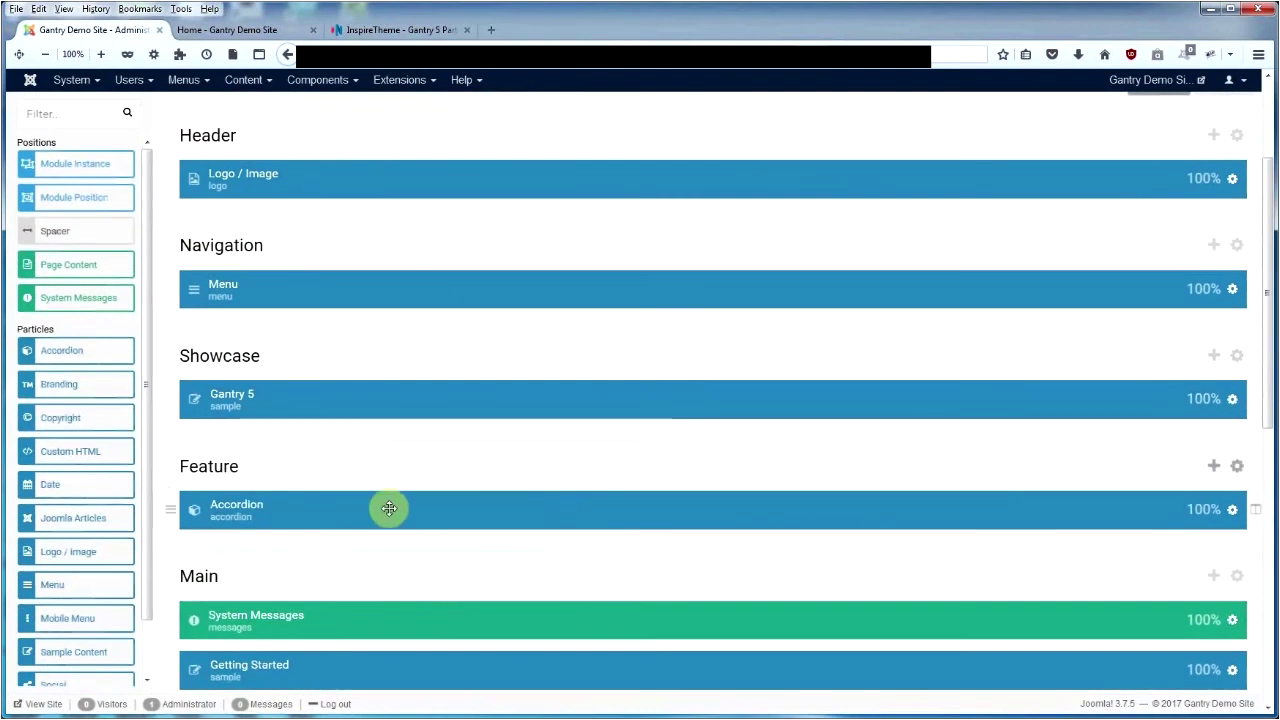
{"action": "left_click", "coordinate": [250, 31]}
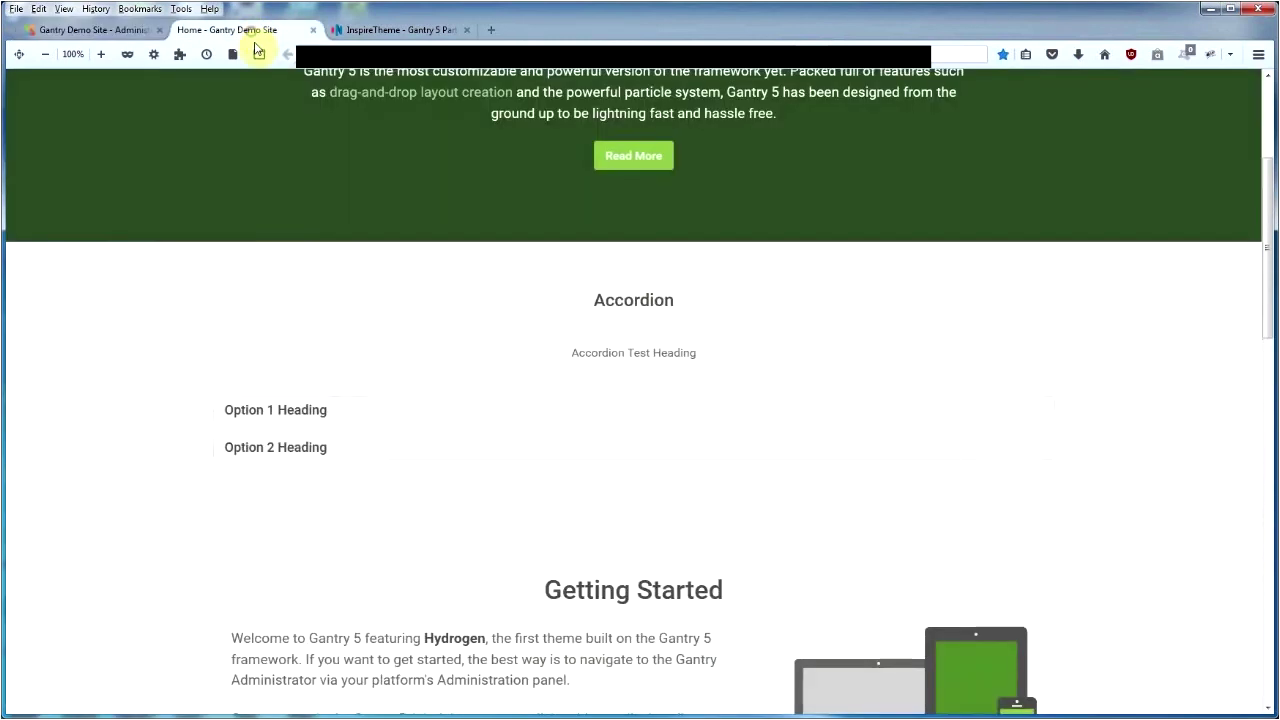
{"action": "left_click", "coordinate": [285, 411]}
{"action": "left_click", "coordinate": [285, 411]}
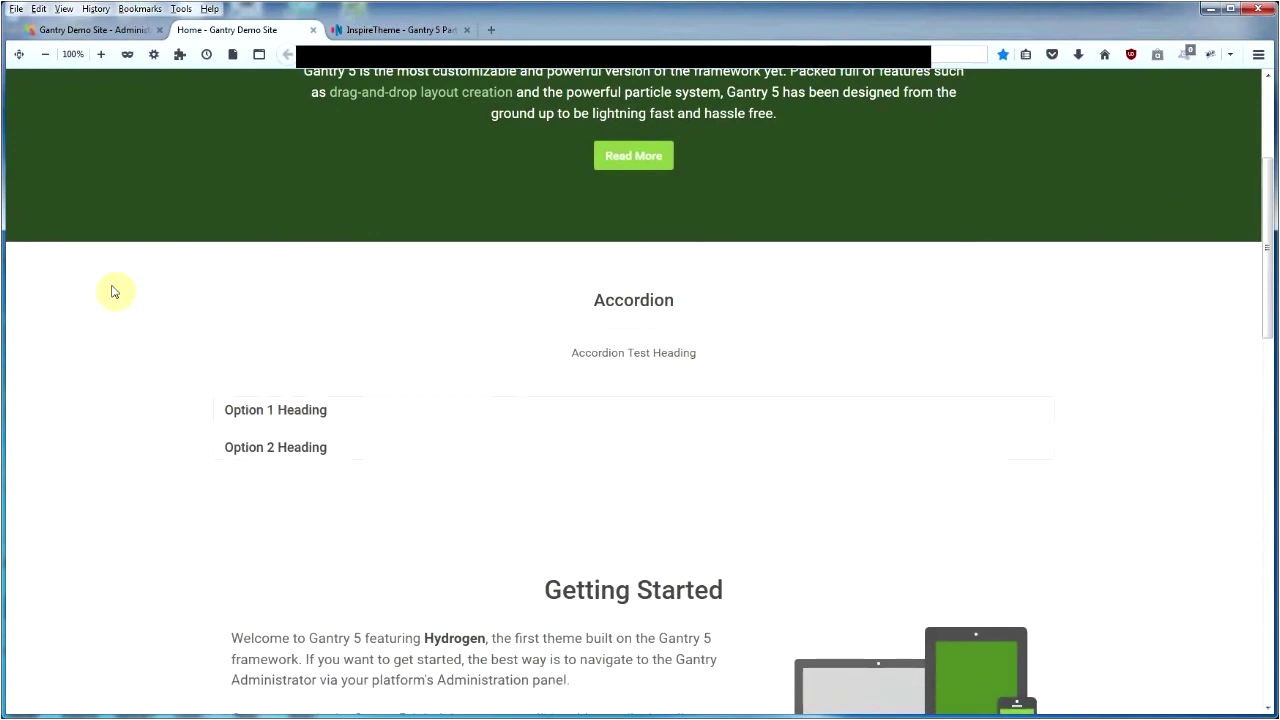